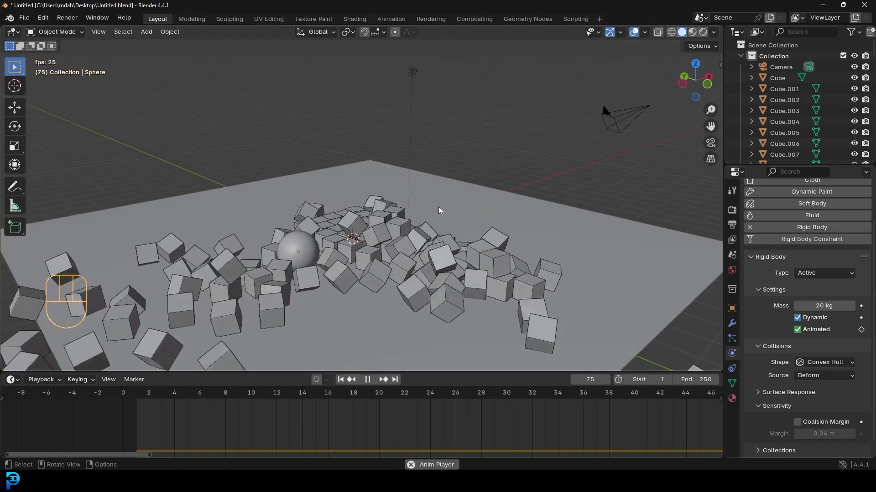
Stop and rewind the cube-wall simulation, orbit to the cube and camera, and play it through.
key(space)
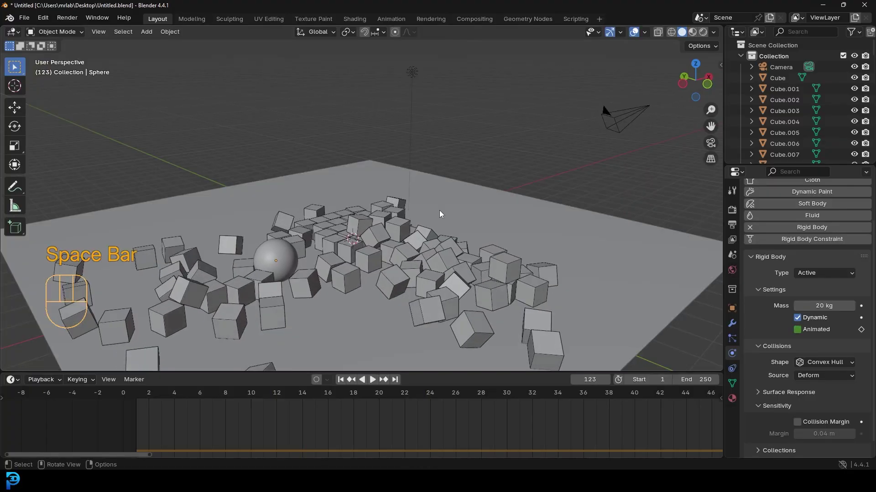
key(shift+Left)
scroll(401, 191, up, 4)
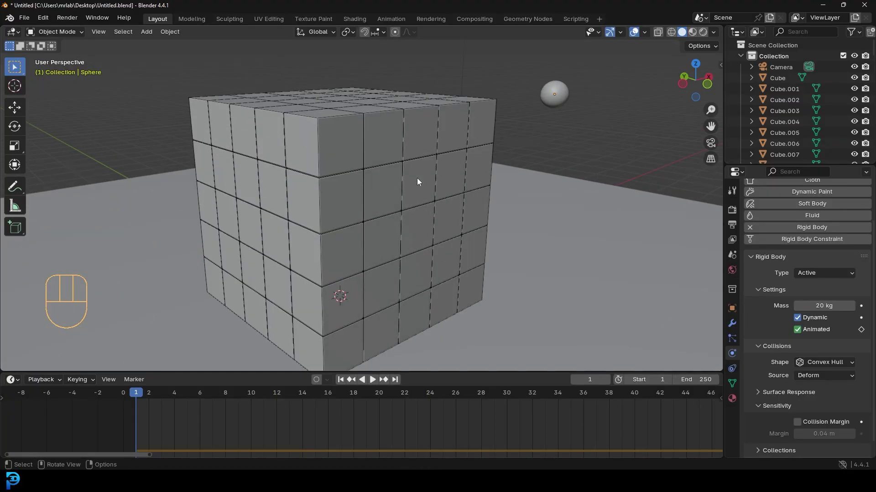
middle_drag(417, 180, 477, 144)
key(space)
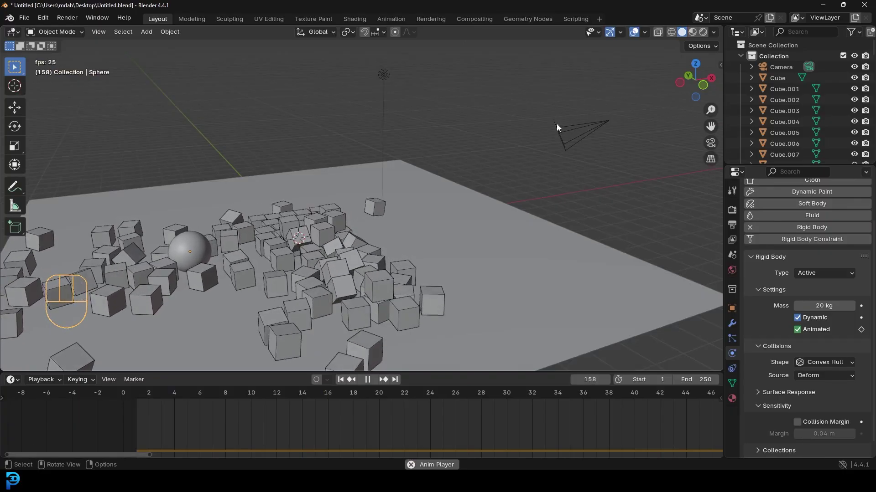
key(space)
Rewind to frame 1 and replay the simulation so the sphere smashes the wall.
key(shift+Left)
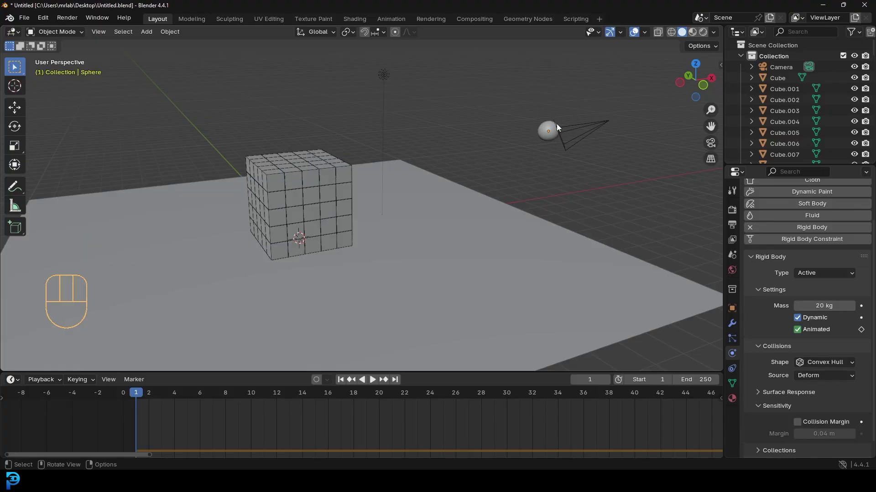
key(shift+Left)
middle_drag(440, 144, 471, 149)
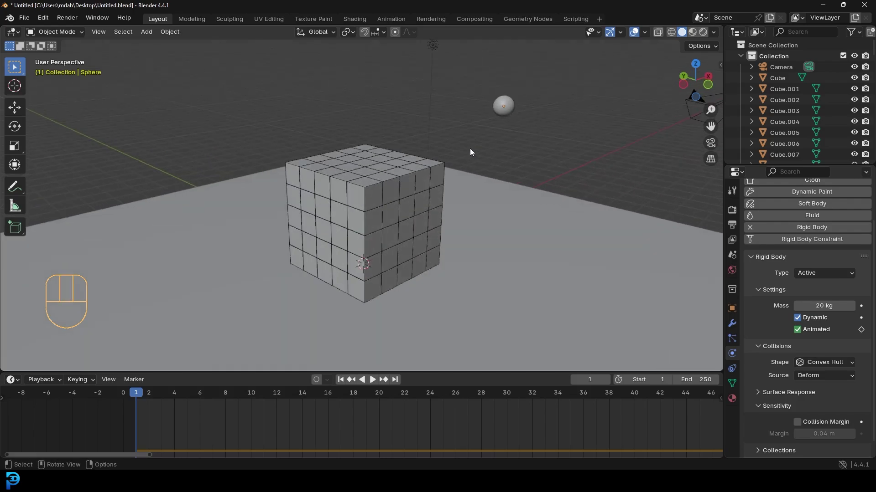
key(space)
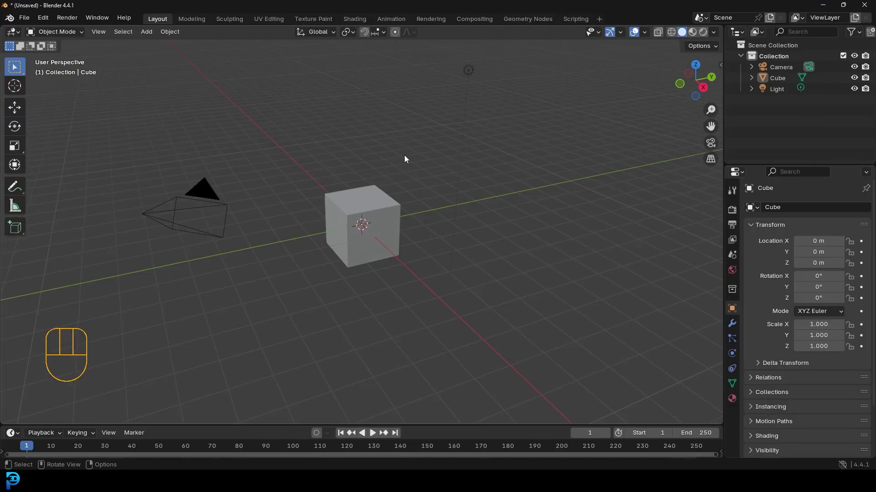
Add a plane mesh at the origin beneath the cube.
middle_drag(355, 152, 348, 217)
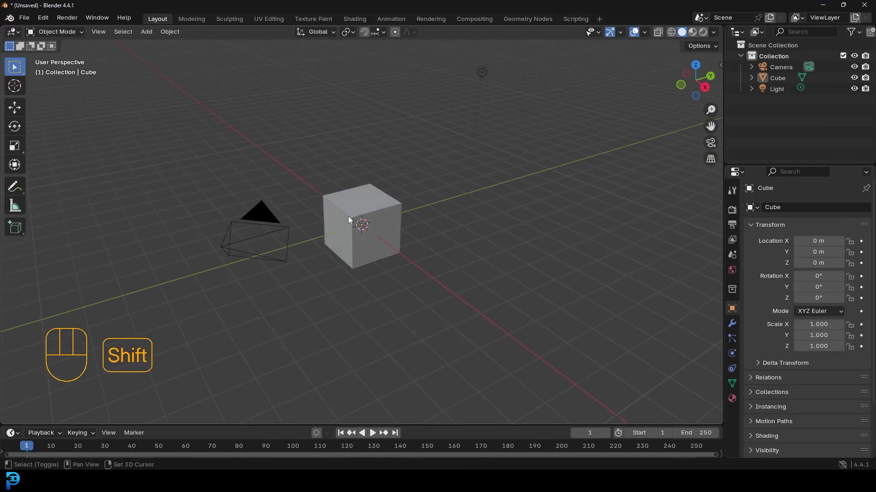
key(shift+a)
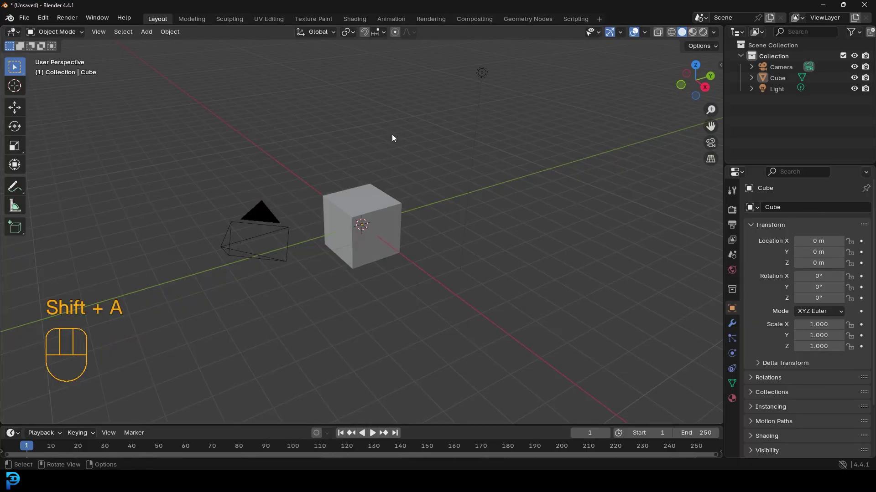
middle_drag(375, 194, 355, 236)
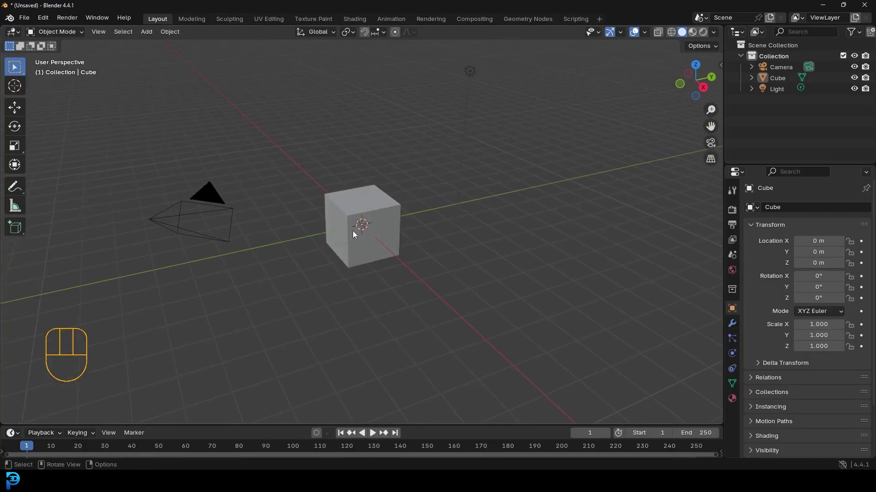
key(shift+a)
mouse_move(311, 215)
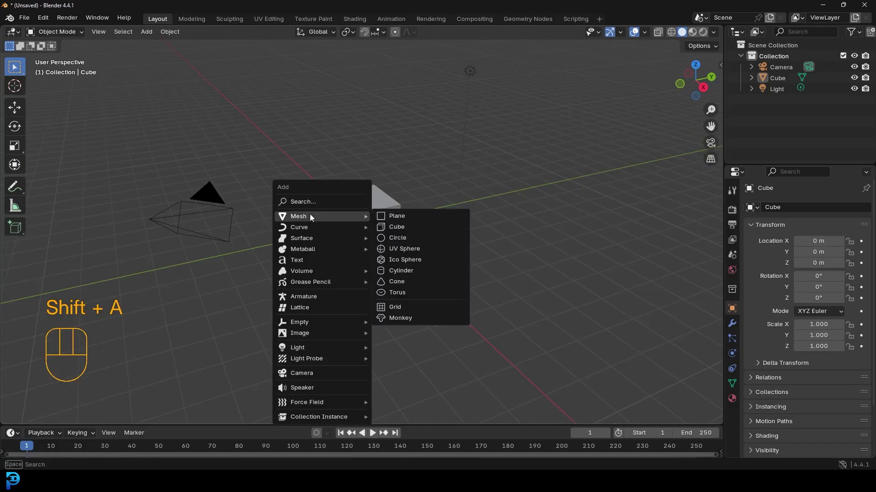
click(410, 217)
Scale the plane by 10 and apply its scale so it reads 1.000.
key(s)
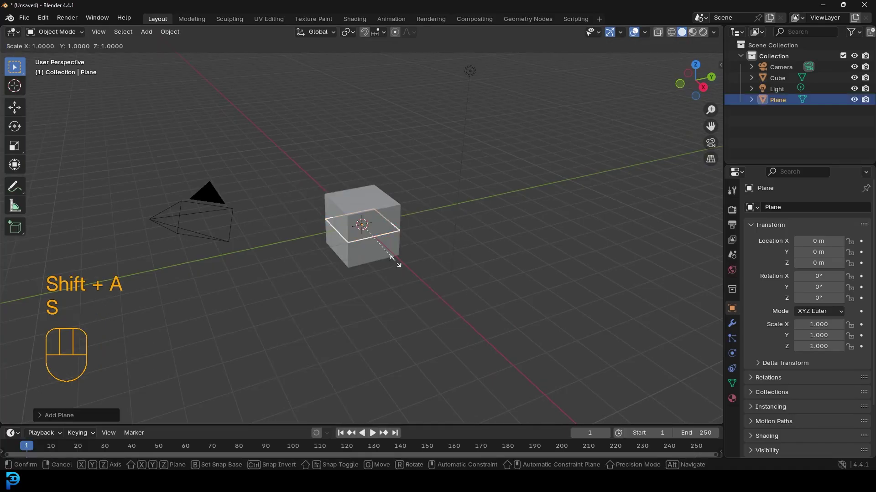
text(10)
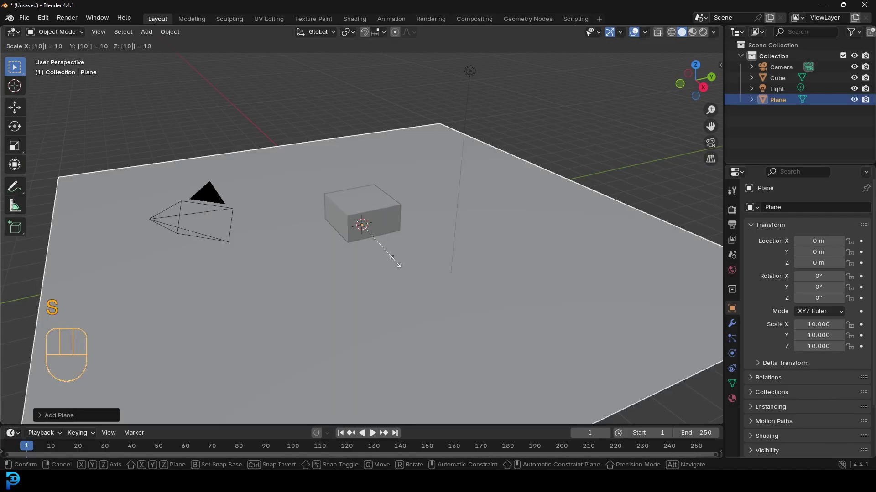
key(Return)
scroll(395, 264, down, 5)
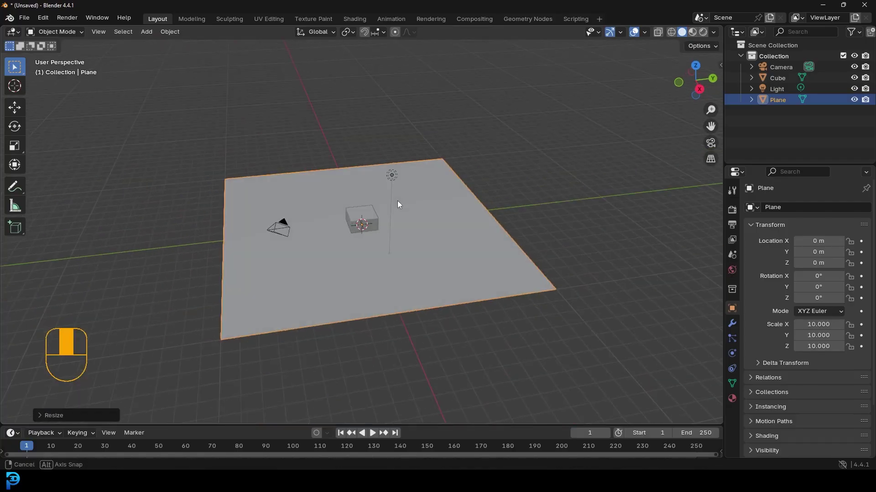
scroll(398, 201, up, 4)
middle_drag(358, 222, 382, 194)
key(ctrl+a)
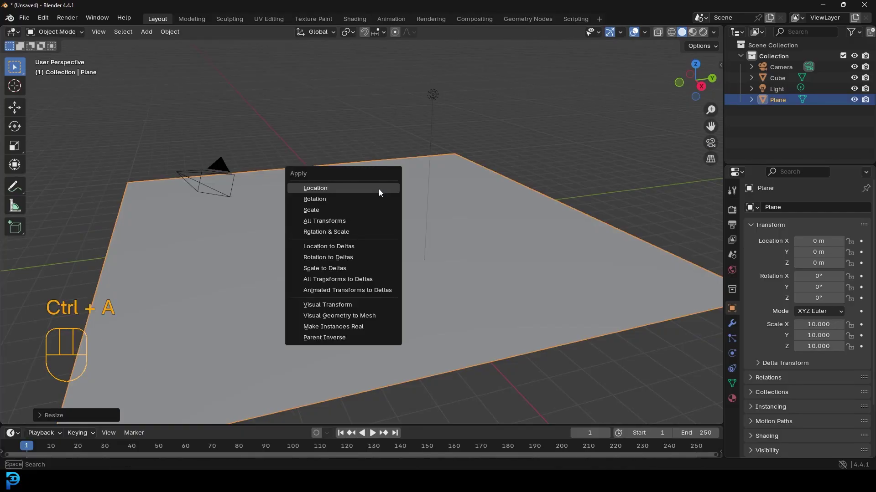
click(322, 210)
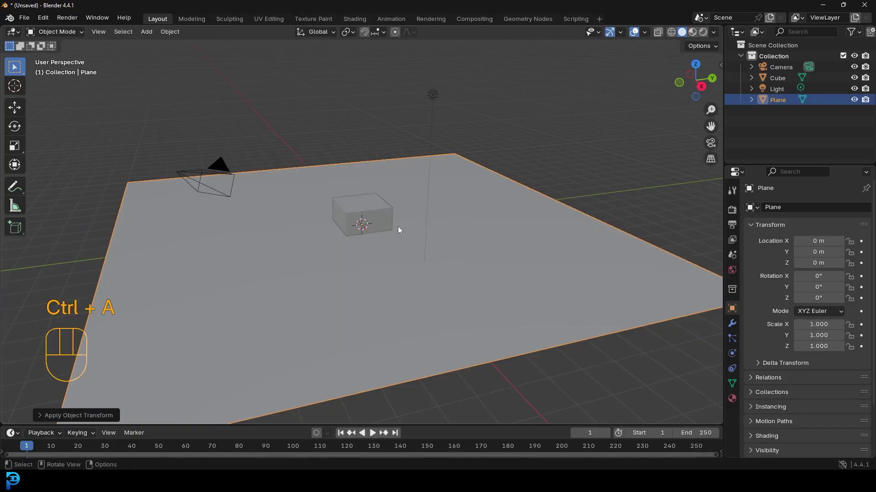
scroll(392, 219, up, 3)
Select the cube and scale it down to 0.3.
click(376, 207)
scroll(376, 206, down, 4)
scroll(370, 198, up, 2)
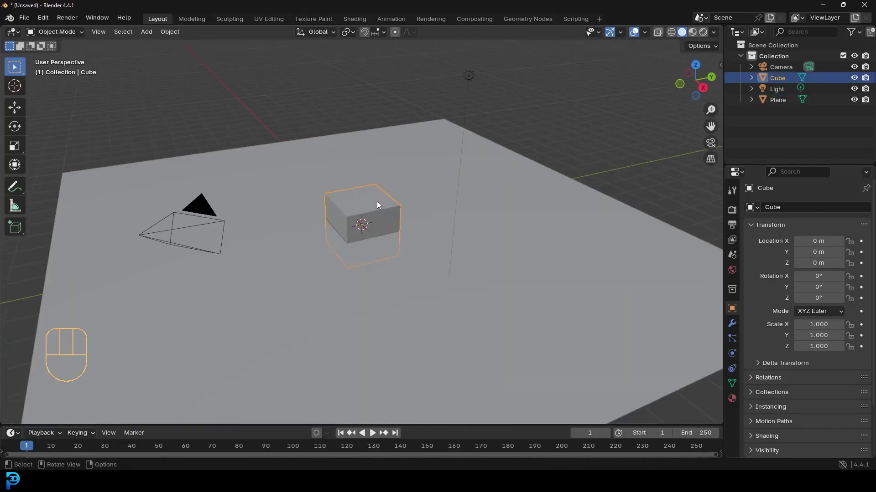
text(s.3)
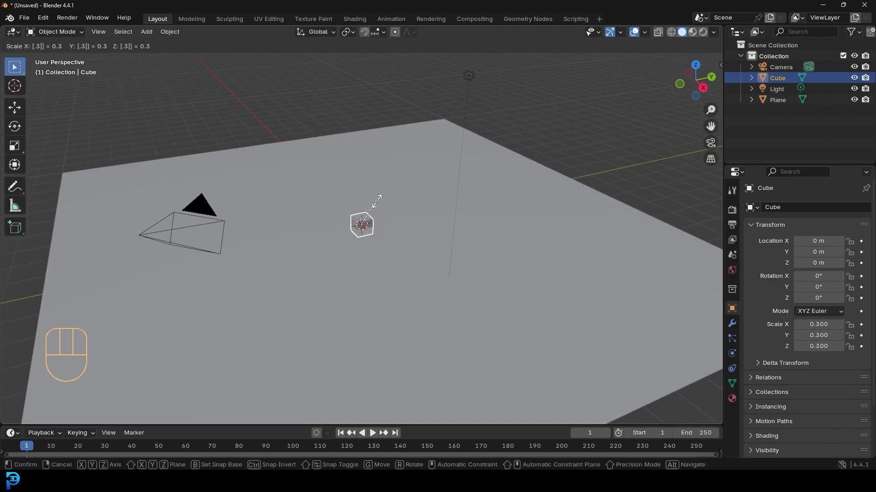
key(Return)
scroll(366, 246, up, 4)
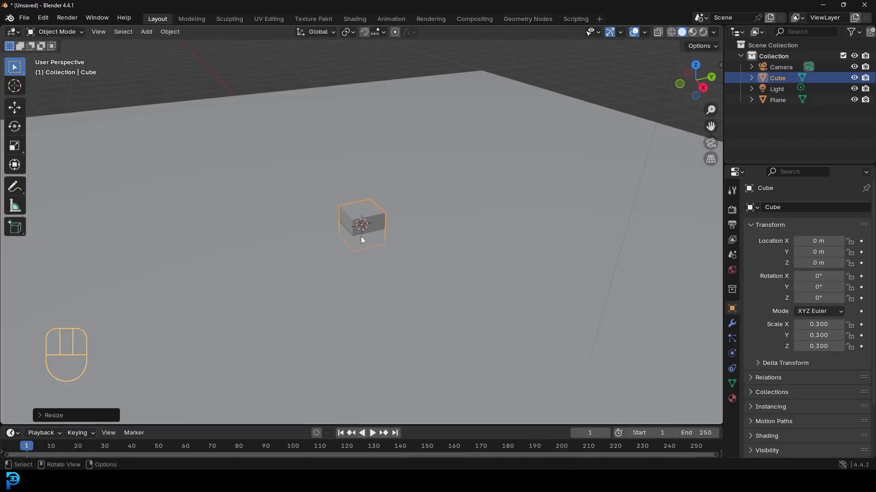
Switch to front orthographic view and show the cube's empty Modifier Properties.
key(KP_1)
scroll(370, 228, up, 6)
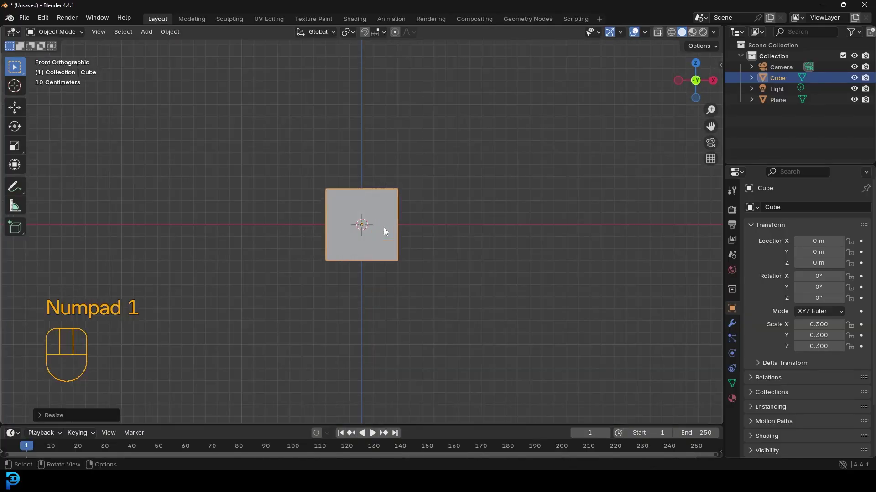
scroll(357, 258, up, 1)
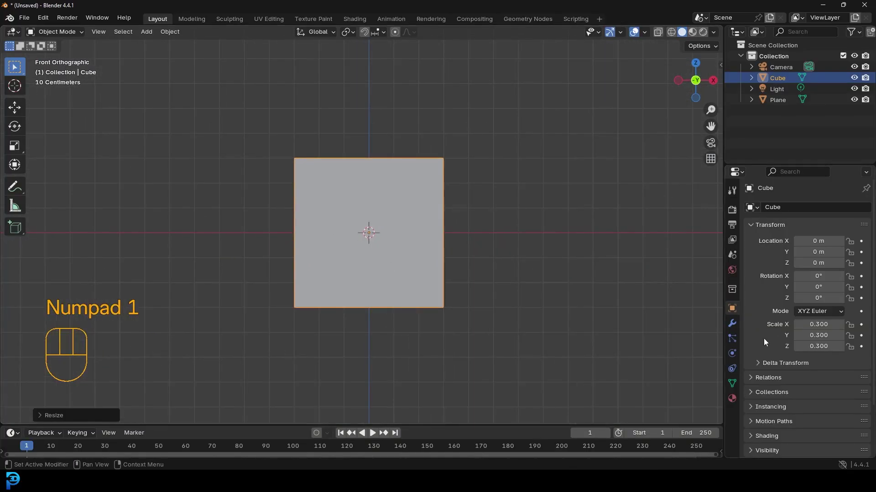
click(732, 324)
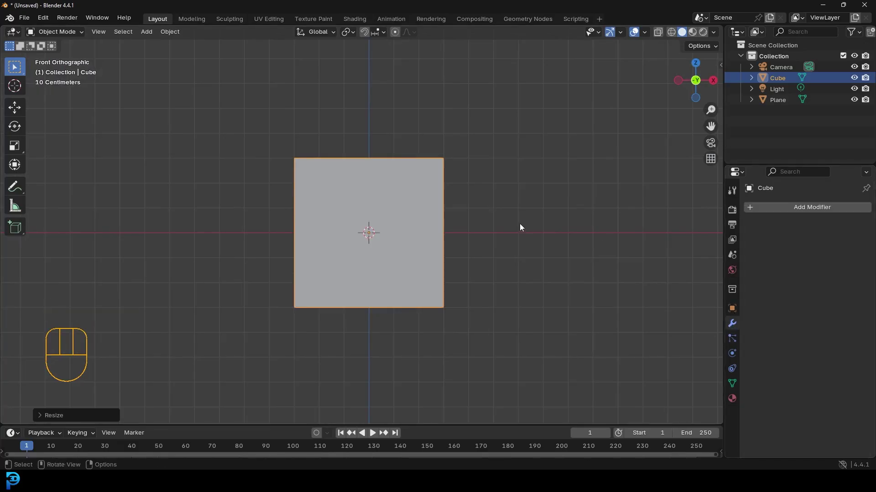
middle_drag(519, 224, 526, 228)
key(KP_1)
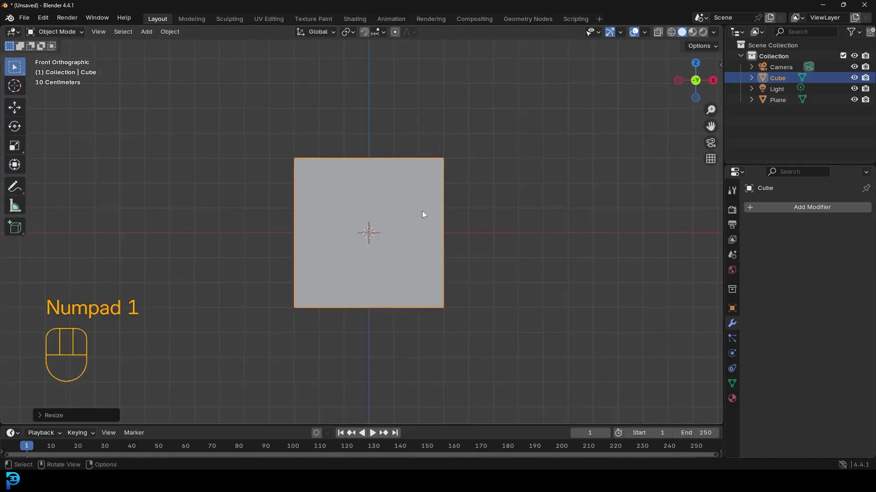
scroll(415, 208, down, 5)
scroll(423, 210, up, 3)
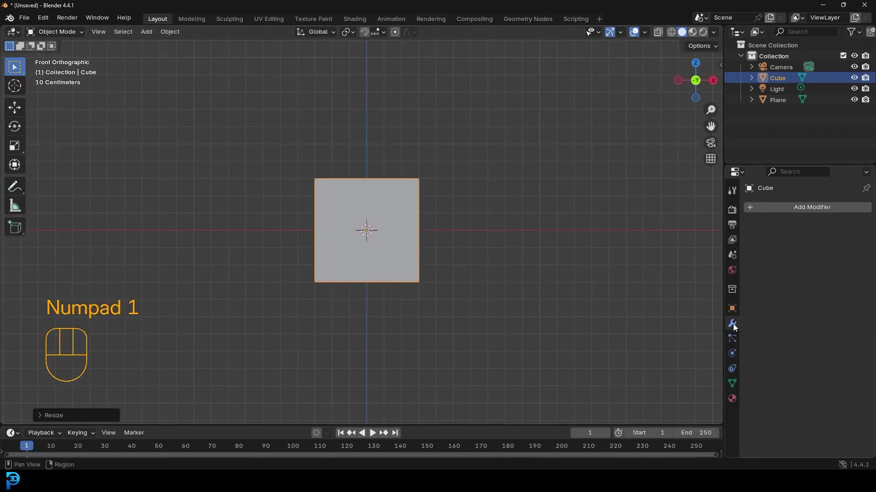
Add an Array modifier to the cube with X relative offset 1.010.
click(801, 208)
click(760, 208)
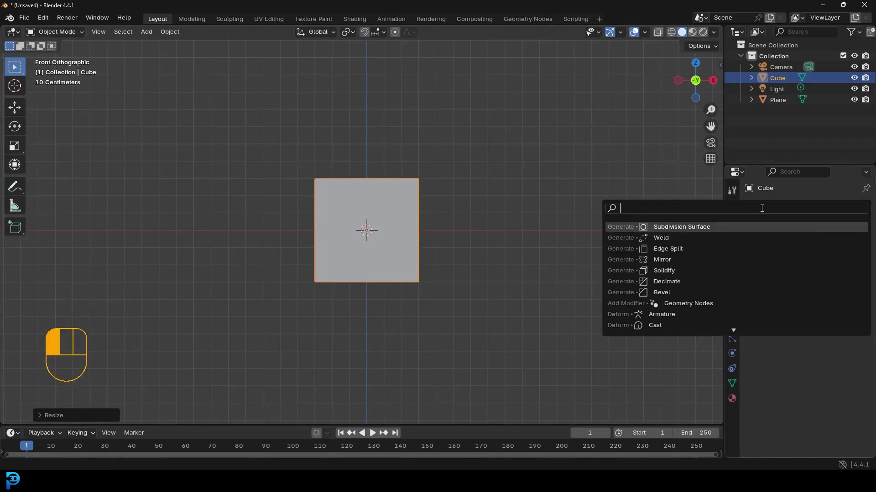
text(arr)
click(628, 228)
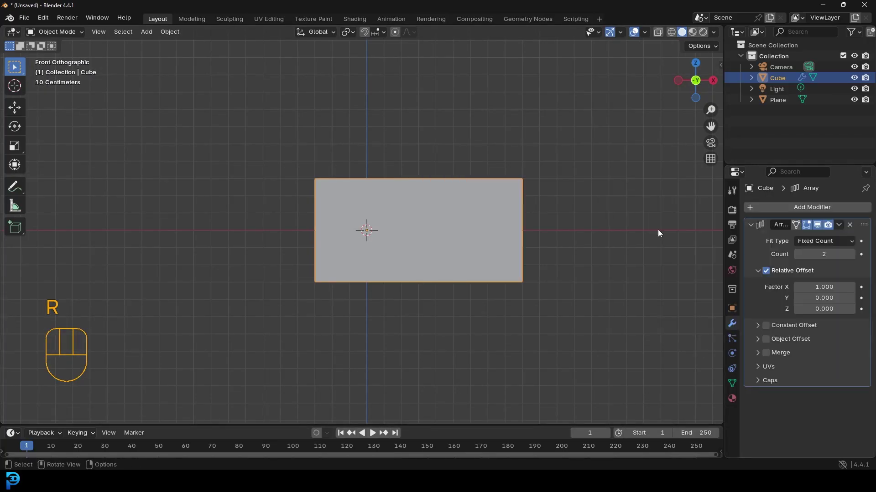
scroll(576, 239, up, 2)
mouse_move(805, 287)
shift+mouse_down()
mouse_move(817, 287)
mouse_move(809, 287)
shift+mouse_up()
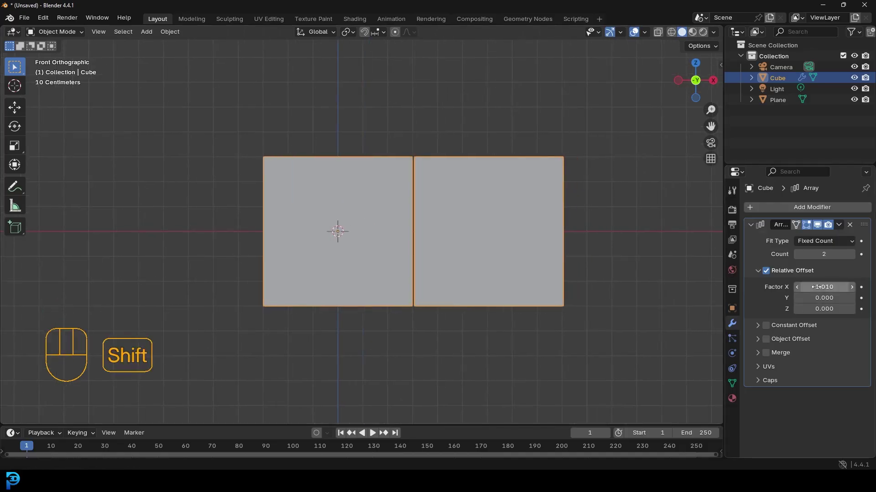
scroll(446, 191, up, 4)
scroll(477, 190, down, 2)
scroll(479, 200, down, 1)
scroll(478, 199, down, 2)
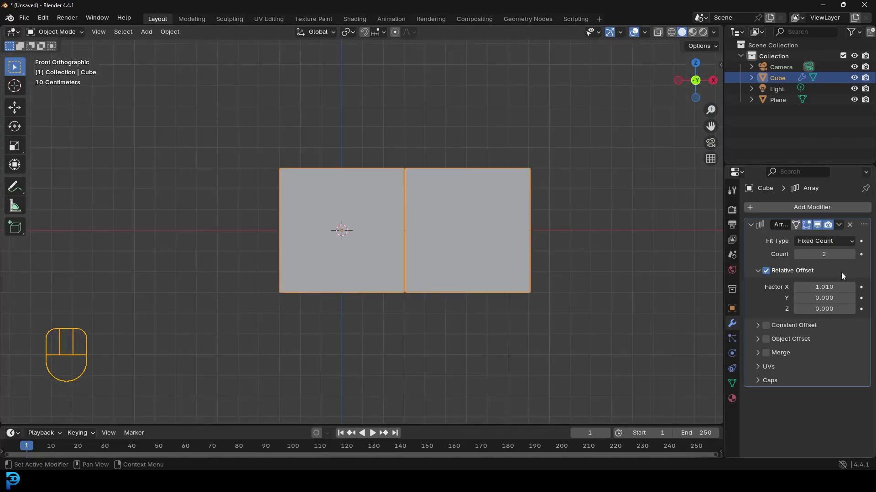
Set the array count to 8, then to 5, leaving a row of five cubes.
click(834, 254)
text(8)
key(Return)
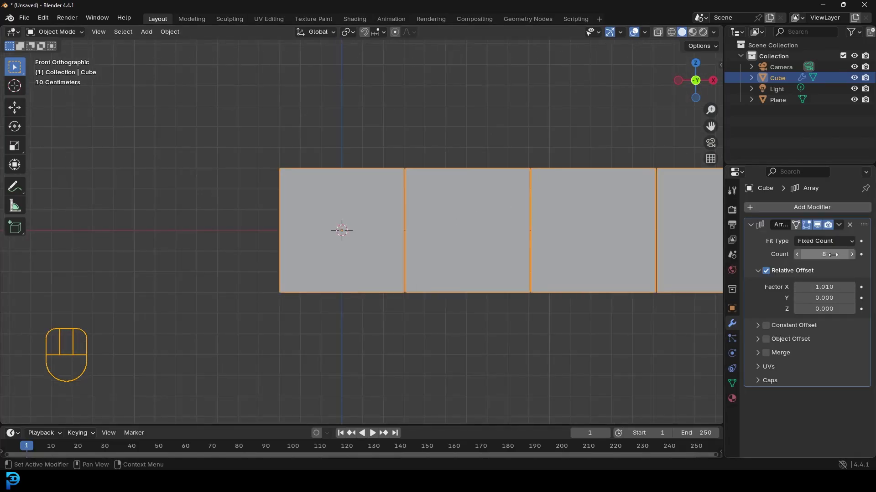
scroll(504, 216, down, 6)
click(824, 253)
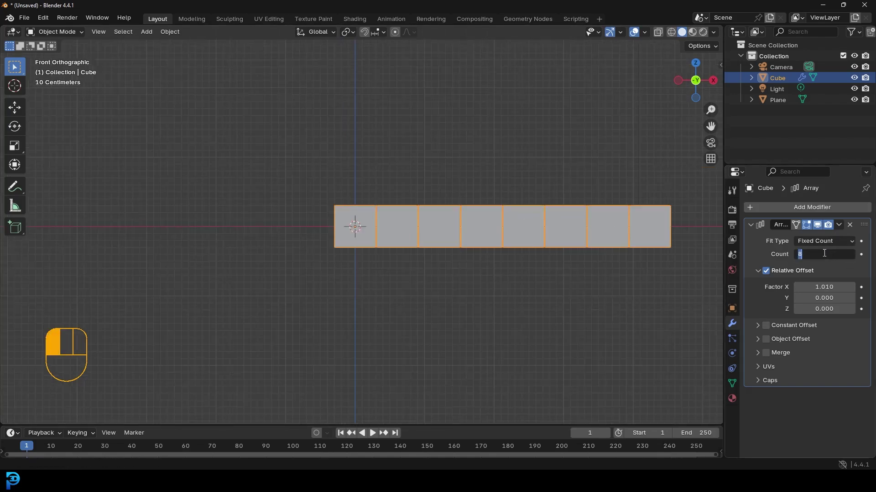
text(5)
key(Return)
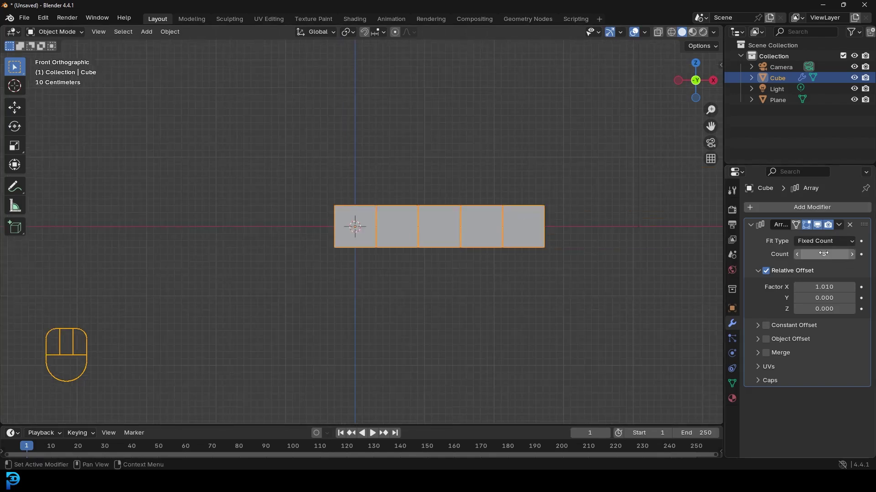
scroll(430, 192, up, 3)
shift+middle_drag(434, 198, 471, 205)
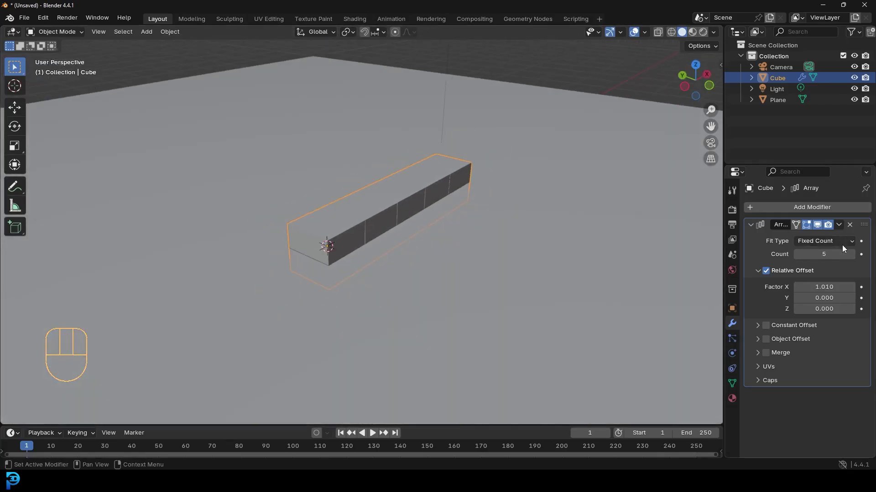
Duplicate the Array modifier and set the copy's offset to X 0, Y 1.01, forming a grid.
click(842, 224)
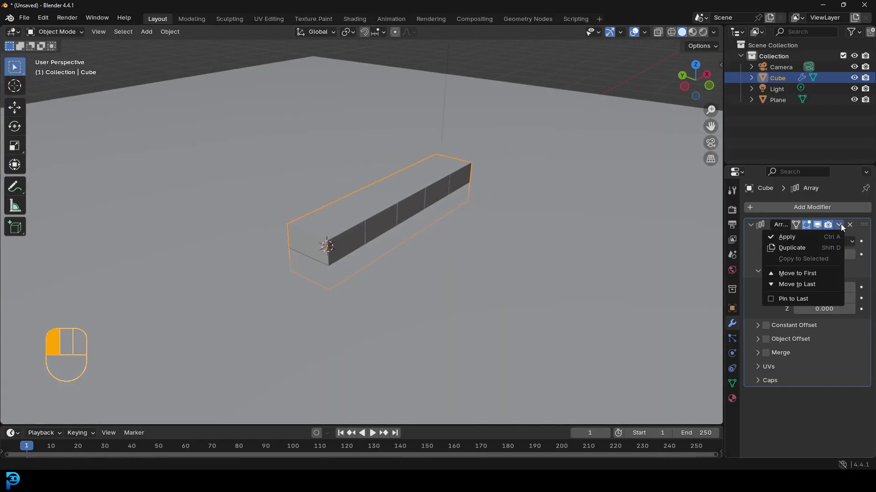
click(805, 247)
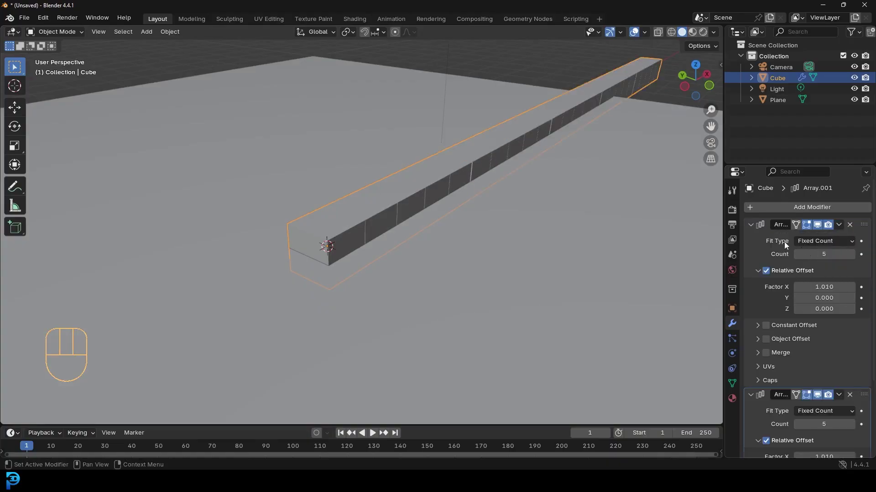
click(750, 225)
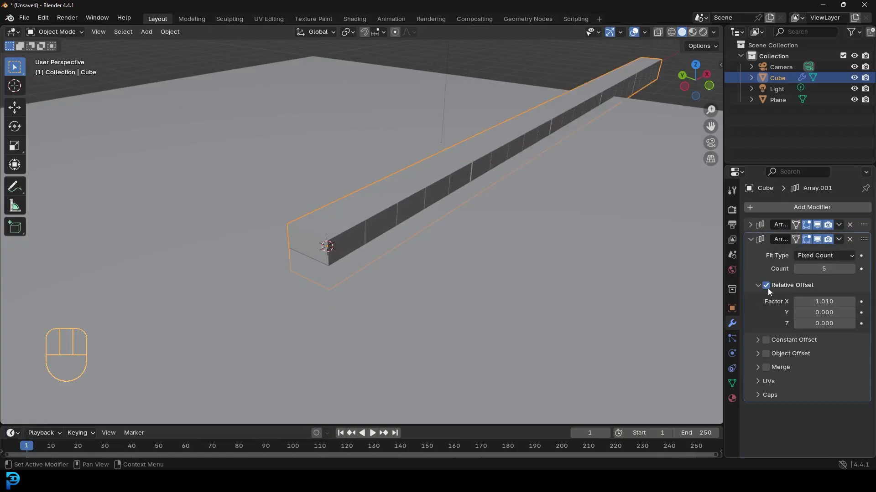
click(829, 300)
text(0)
key(Return)
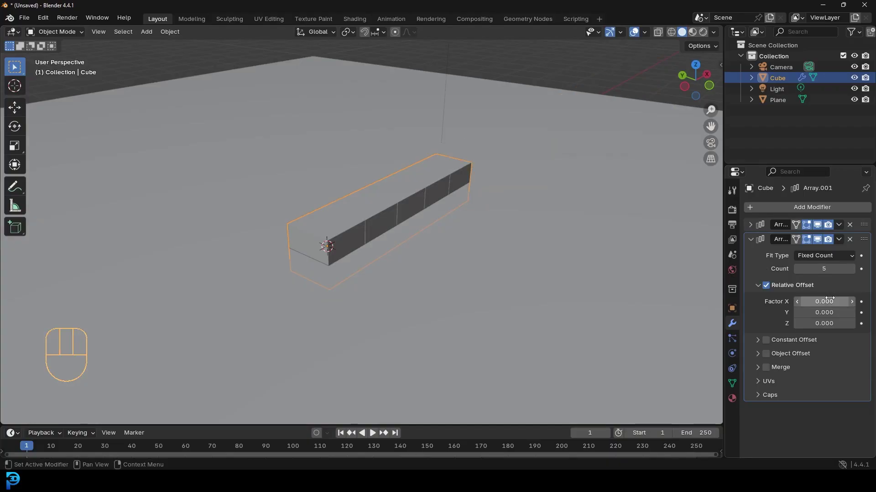
click(824, 312)
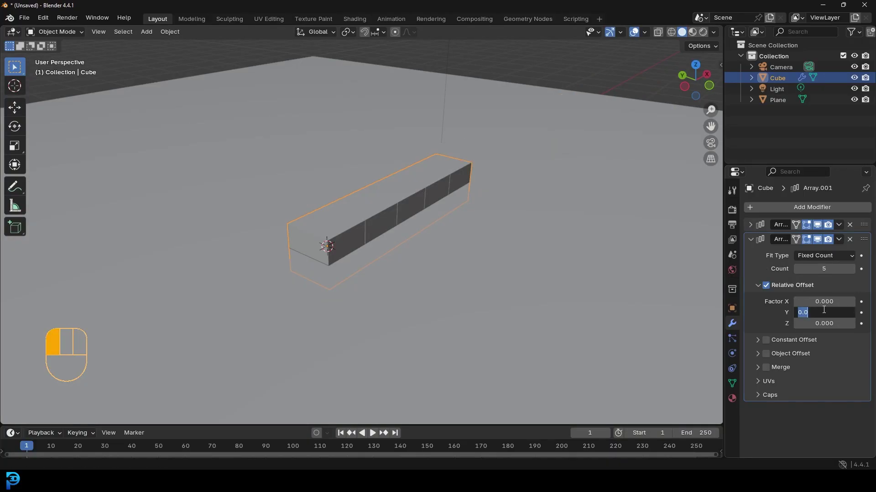
text(1.01)
key(Return)
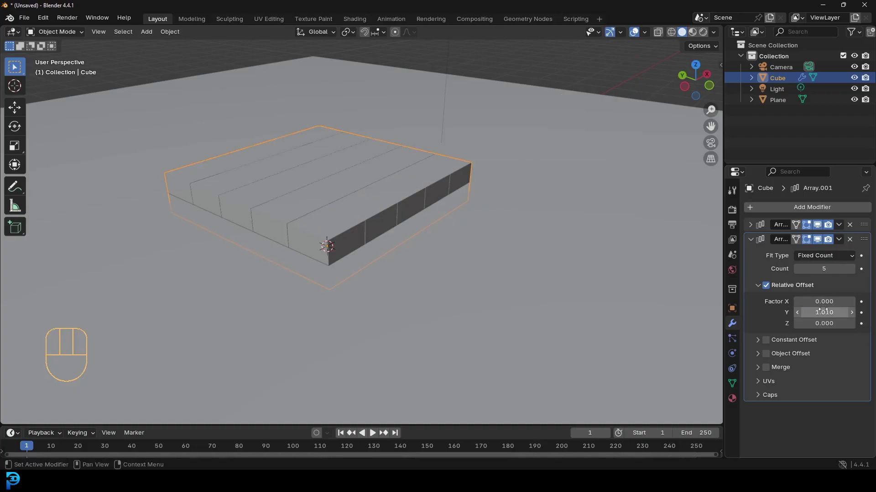
mouse_move(454, 219)
middle_down()
mouse_move(381, 211)
mouse_move(424, 214)
mouse_move(454, 260)
mouse_move(435, 220)
middle_up()
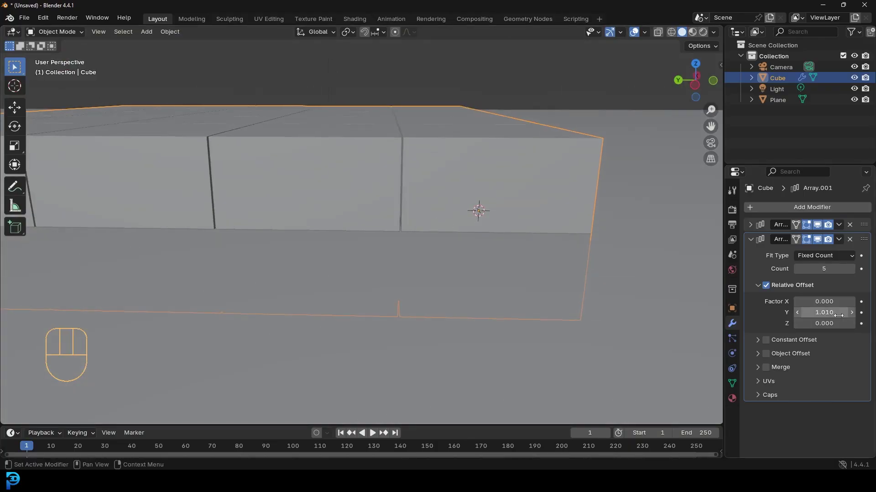
scroll(455, 199, down, 3)
middle_drag(455, 199, 438, 196)
Duplicate the second array and set the third's offset to Y 0, Z 1.01, stacking layers upward.
click(752, 241)
click(838, 239)
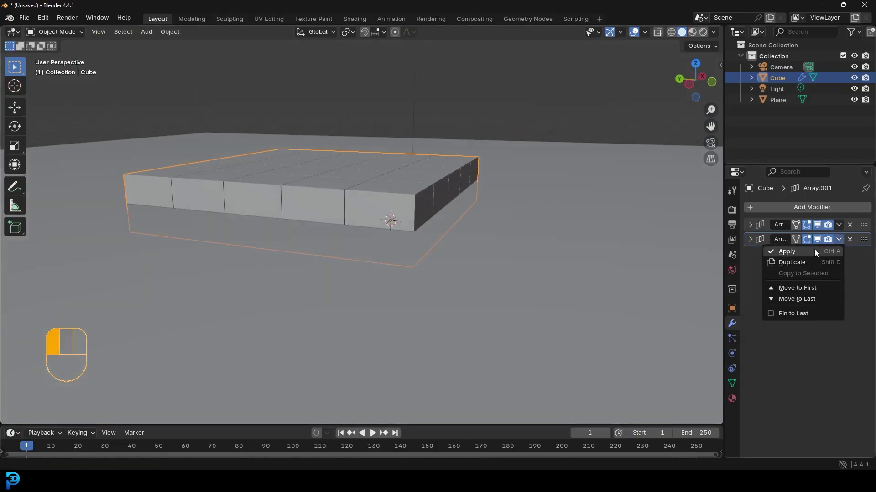
click(808, 263)
click(751, 253)
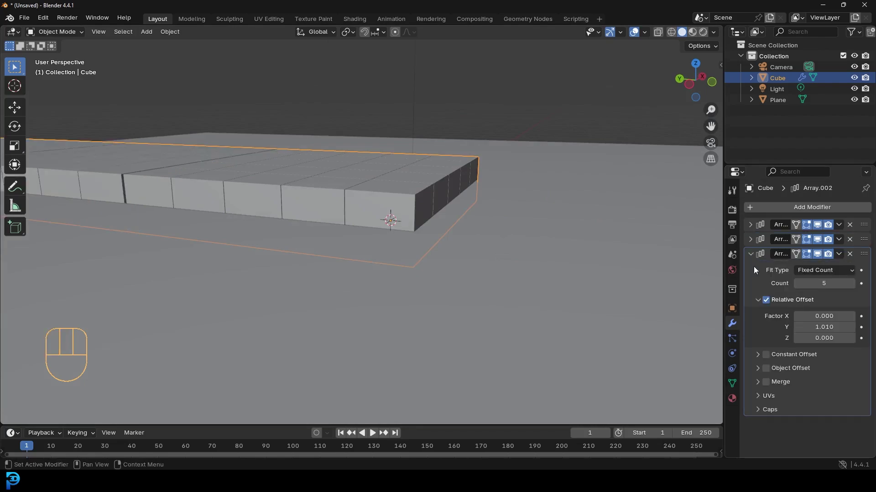
click(825, 327)
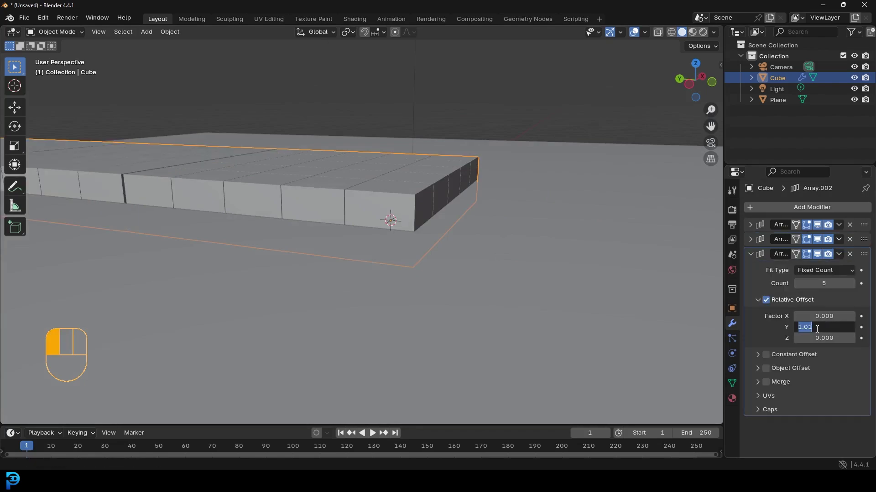
text(0)
key(Return)
click(818, 336)
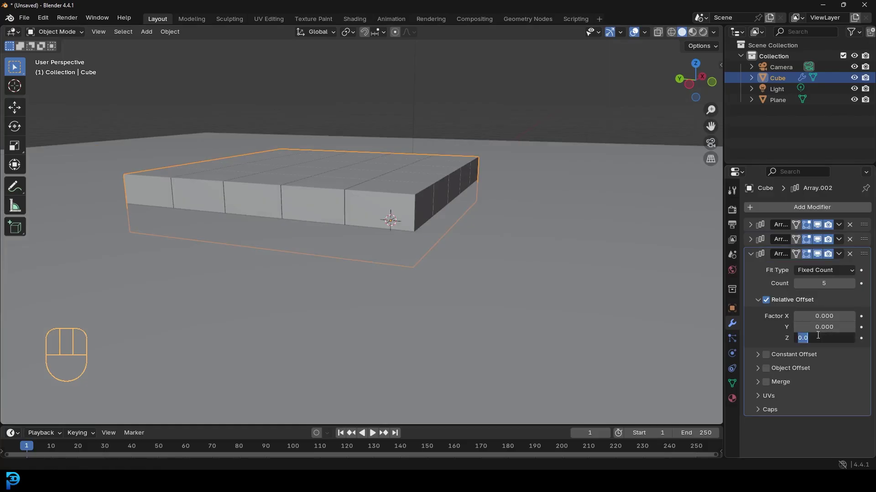
text(1.01)
key(Return)
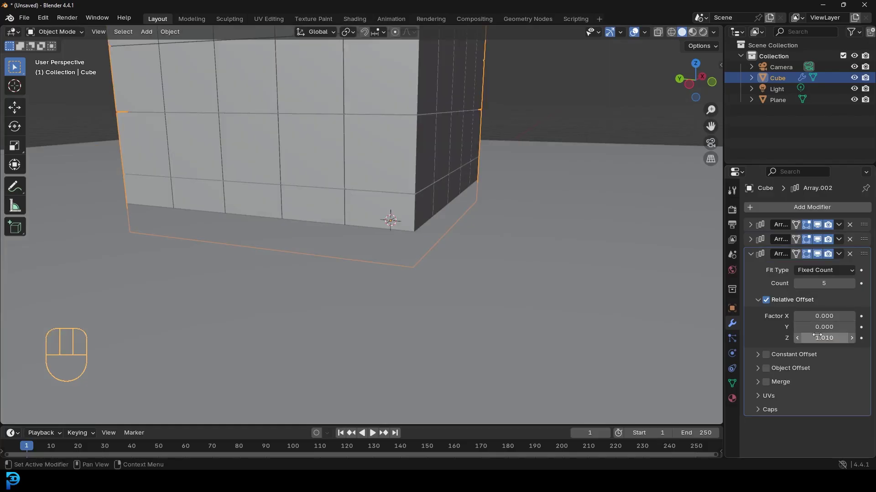
middle_drag(522, 254, 391, 146)
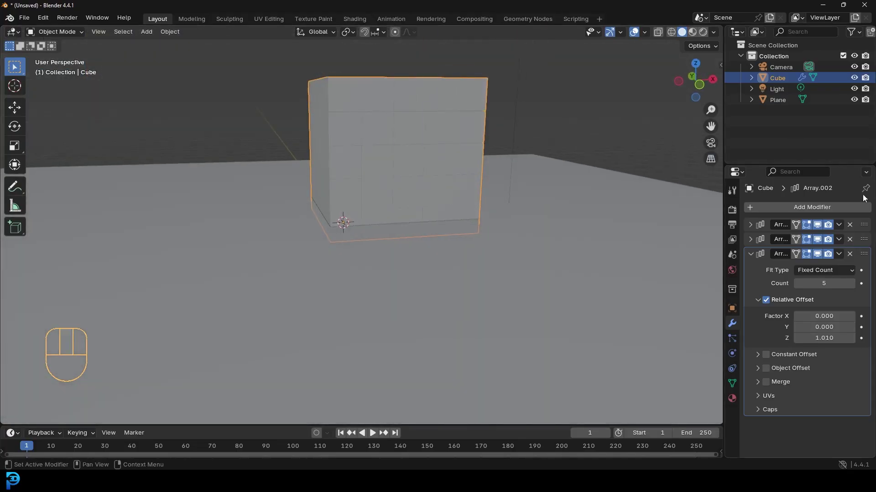
Apply all three Array modifiers into the cube's mesh.
click(840, 224)
click(825, 237)
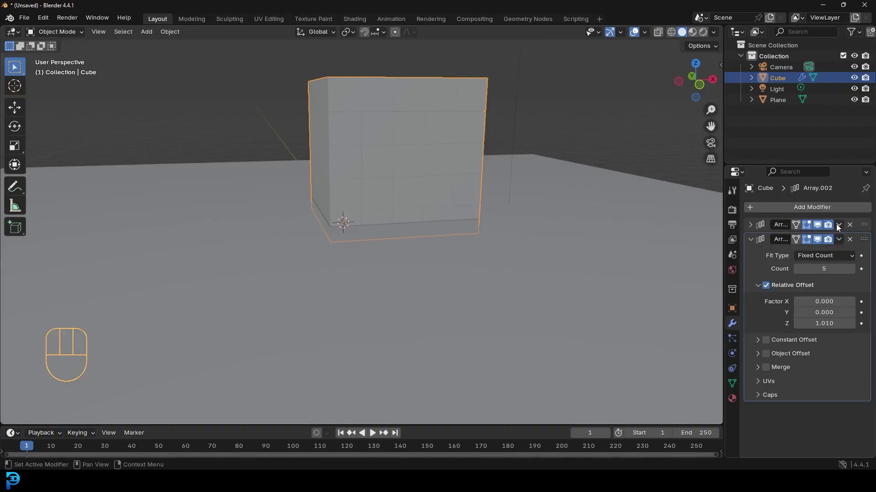
click(838, 224)
click(828, 237)
click(840, 225)
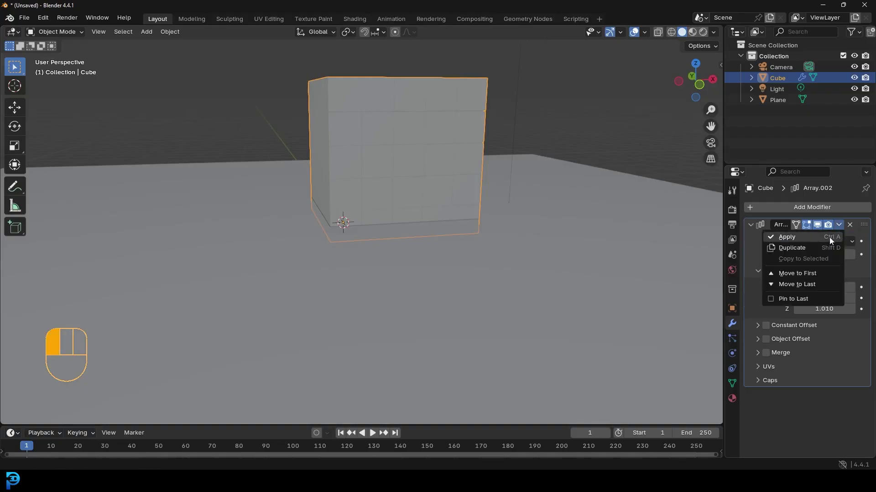
click(829, 237)
middle_drag(523, 212, 438, 265)
In front view, move the block vertically so it rests on the ground plane.
key(KP_1)
scroll(410, 207, up, 3)
scroll(467, 291, up, 1)
scroll(506, 305, up, 1)
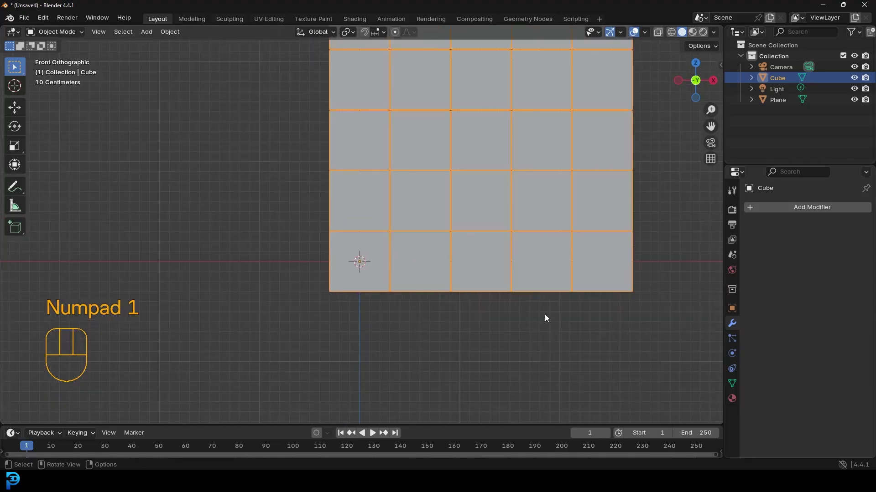
key(g)
key(z)
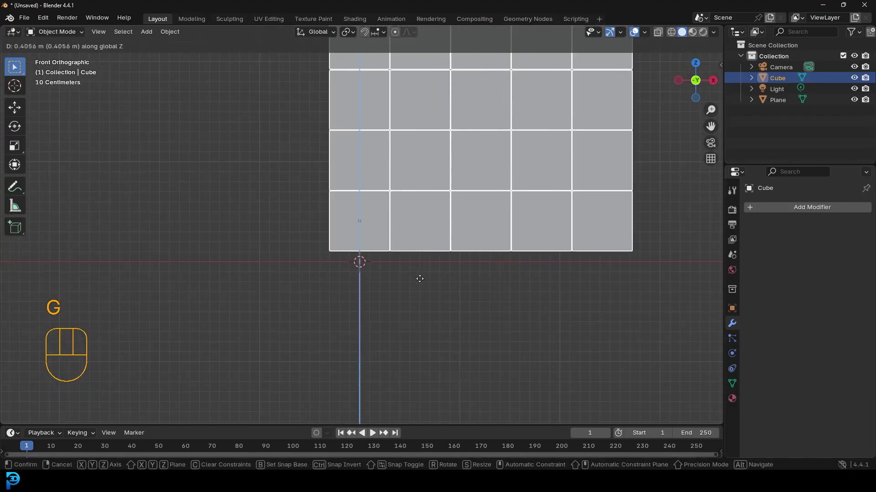
click(426, 312)
scroll(354, 297, up, 6)
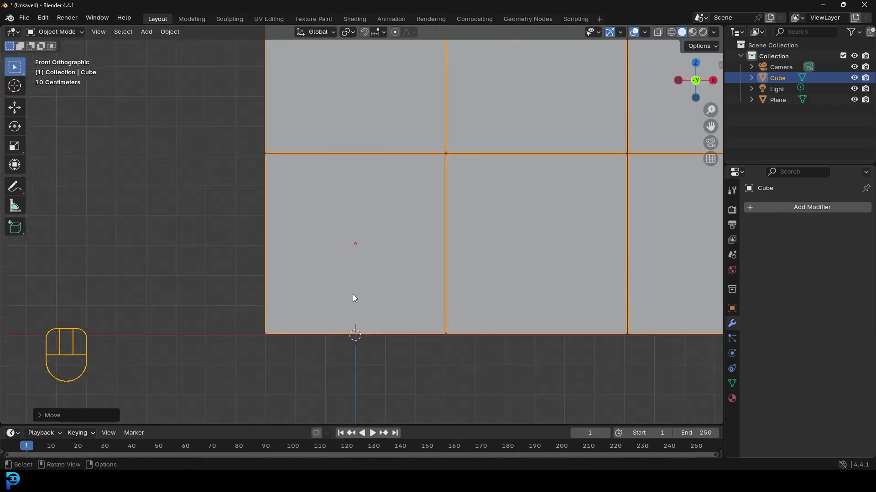
shift+middle_drag(354, 297, 463, 273)
scroll(463, 274, up, 2)
key(g)
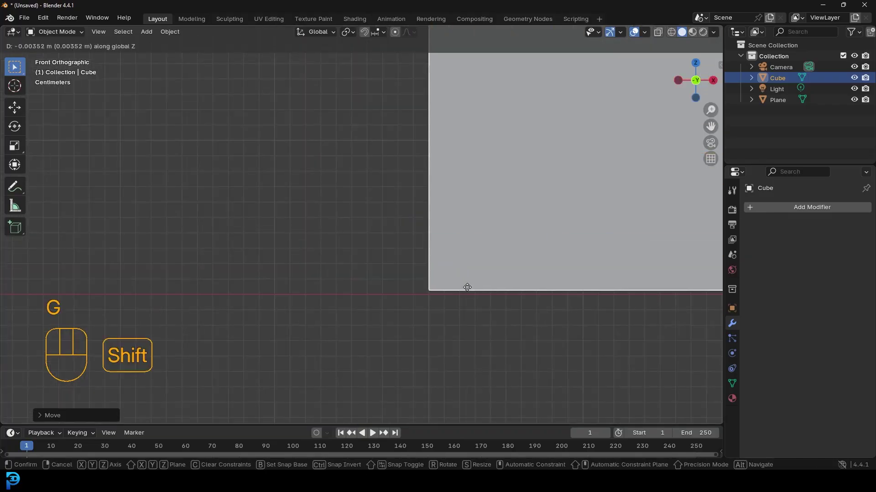
click(465, 317)
scroll(413, 237, down, 8)
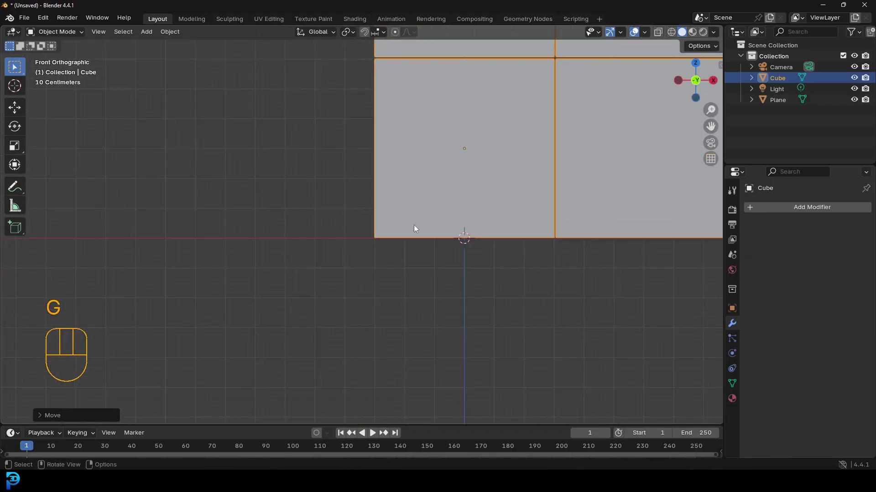
Shift the block about 1.2 m along the X axis.
shift+middle_drag(503, 231, 432, 242)
key(g)
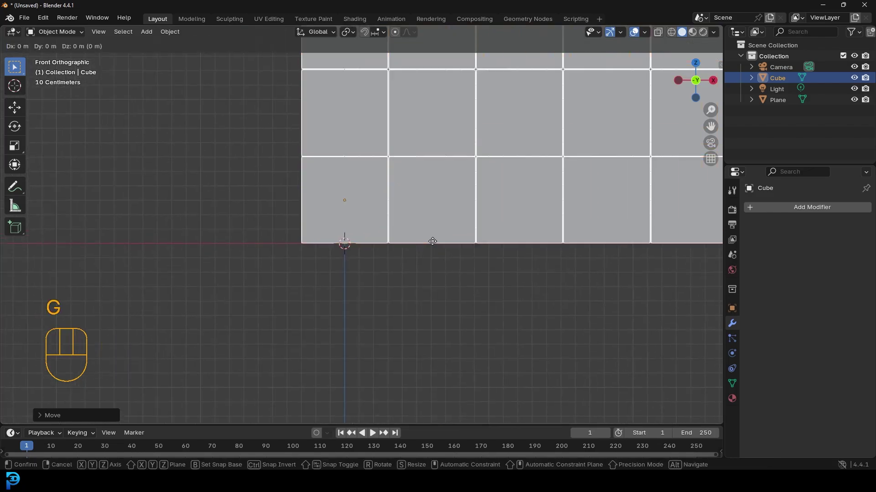
key(x)
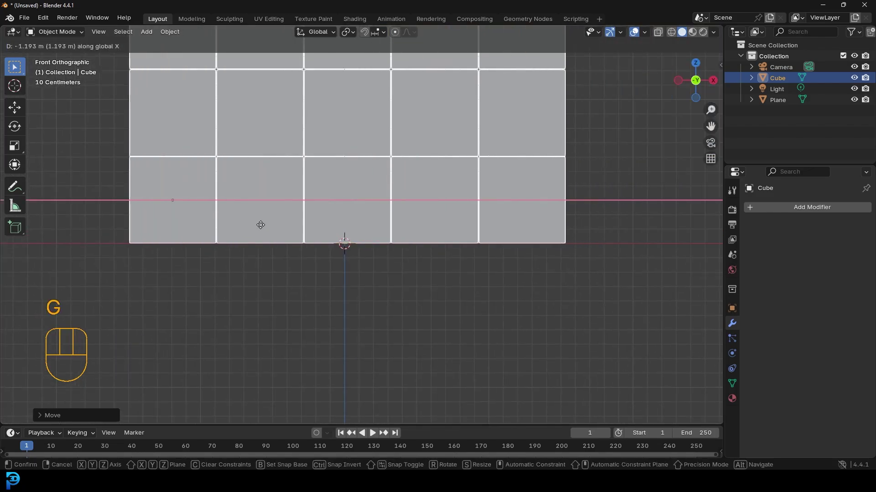
click(260, 225)
scroll(261, 225, down, 7)
From the right view, shift the block about 1.2 m along the Y axis.
middle_drag(311, 155, 387, 174)
key(KP_3)
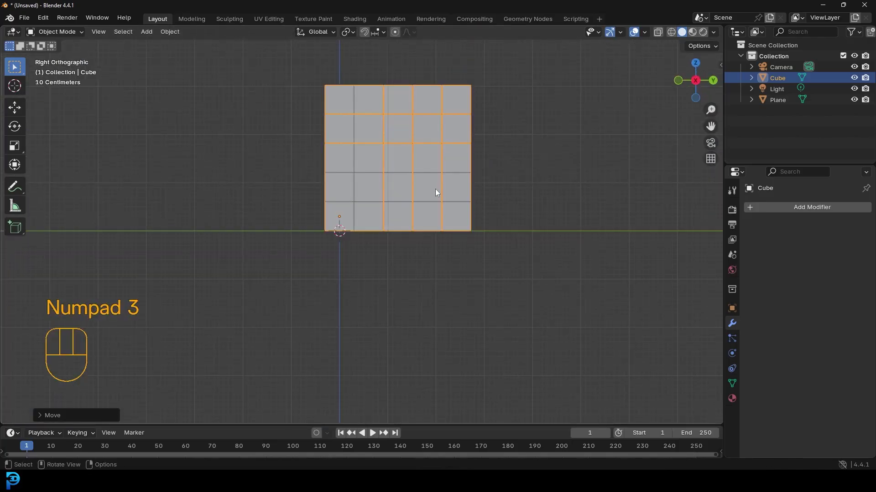
key(g)
key(y)
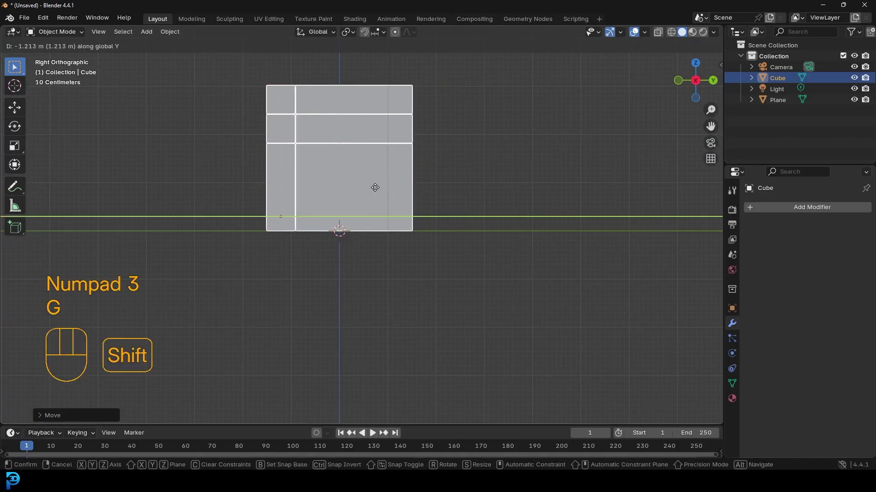
click(360, 190)
middle_drag(361, 189, 455, 196)
scroll(403, 187, up, 4)
mouse_move(403, 186)
middle_down()
mouse_move(381, 162)
mouse_move(401, 171)
middle_up()
key(Tab)
Select all of the gridded cube's geometry and separate it by loose parts.
scroll(425, 172, up, 4)
key(alt+a)
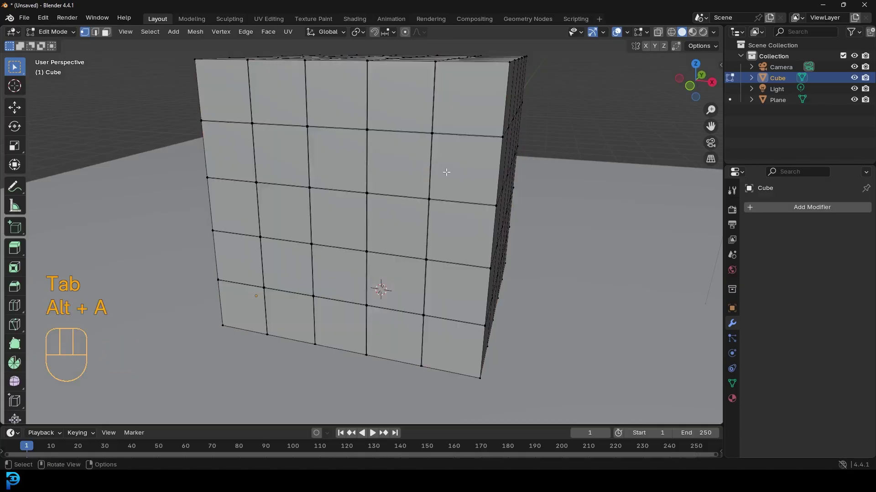
key(a)
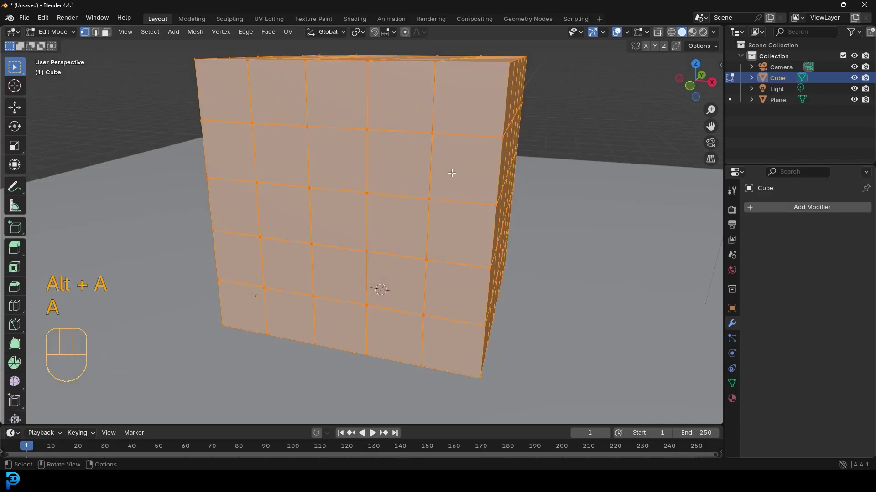
scroll(442, 168, down, 4)
key(Tab)
key(Tab)
scroll(401, 166, up, 2)
key(p)
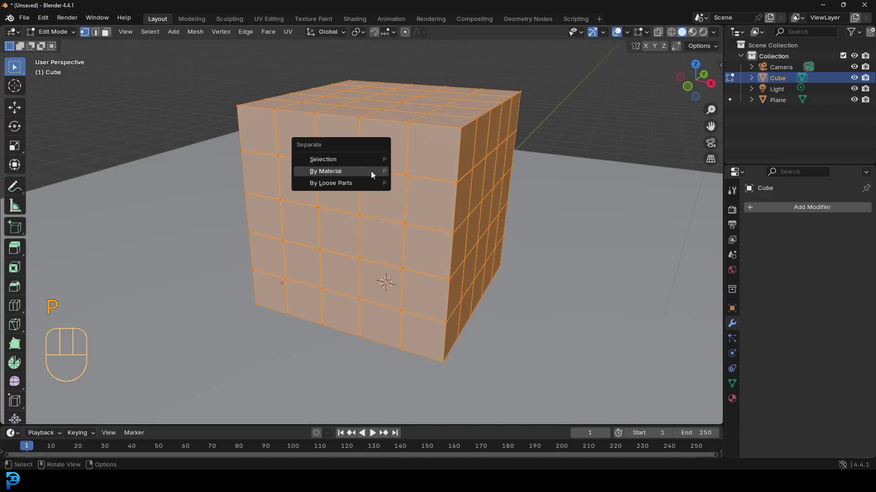
click(351, 185)
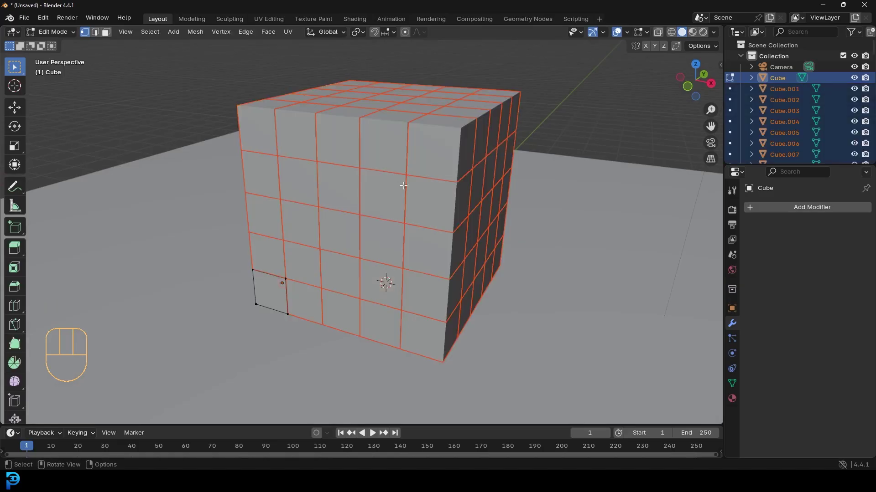
key(Tab)
Test that one small cube piece moves on its own, then cancel the move.
middle_drag(389, 181, 455, 138)
click(447, 151)
key(g)
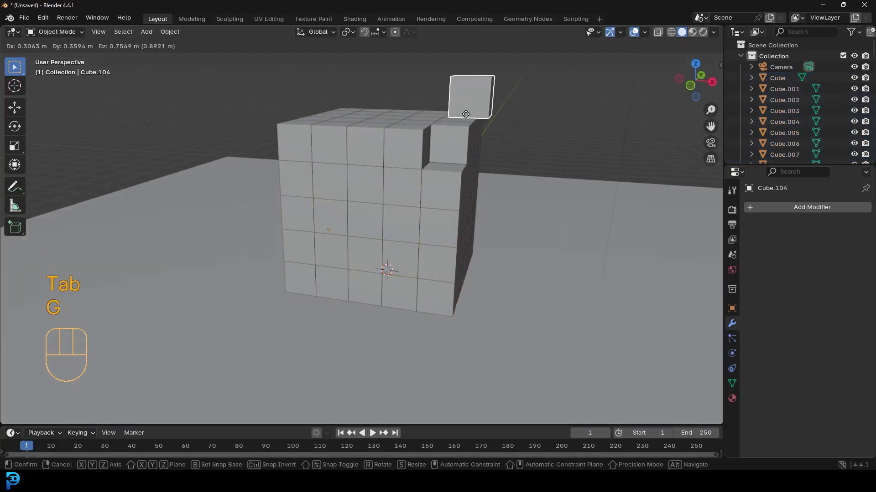
right_click(435, 146)
Select the lower-left and top-right pieces and test-rotate one, cancelling the rotation.
scroll(428, 200, up, 4)
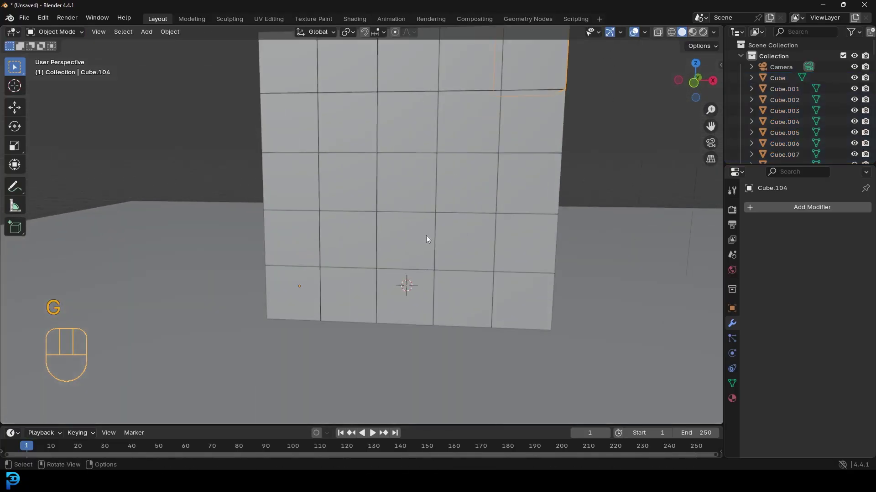
click(301, 286)
scroll(354, 276, down, 6)
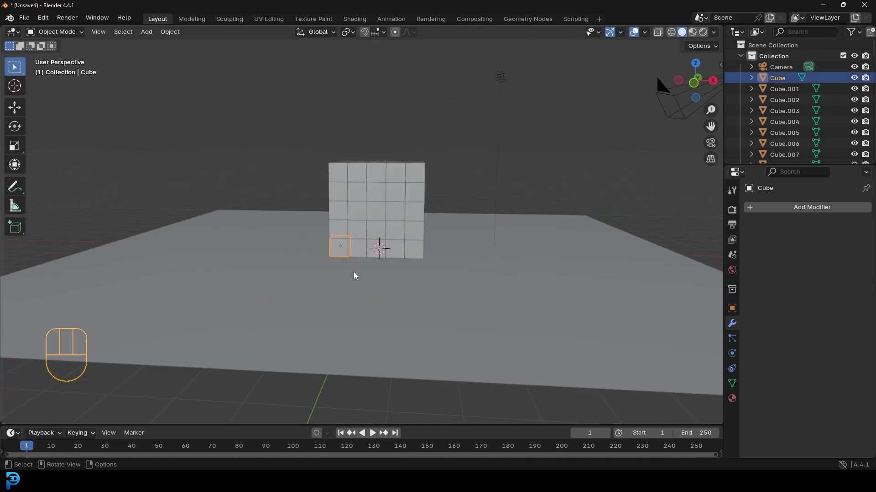
click(419, 169)
scroll(459, 179, up, 1)
scroll(495, 182, down, 4)
key(r)
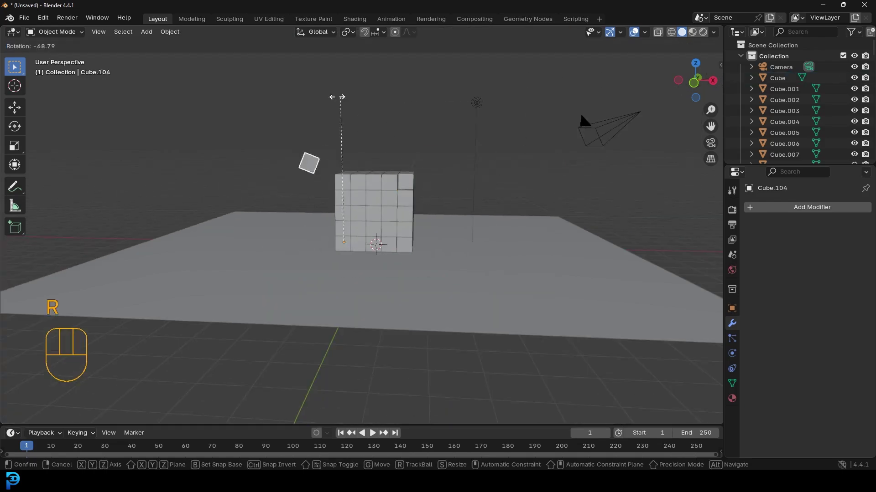
right_click(575, 191)
scroll(370, 218, up, 3)
scroll(373, 214, down, 3)
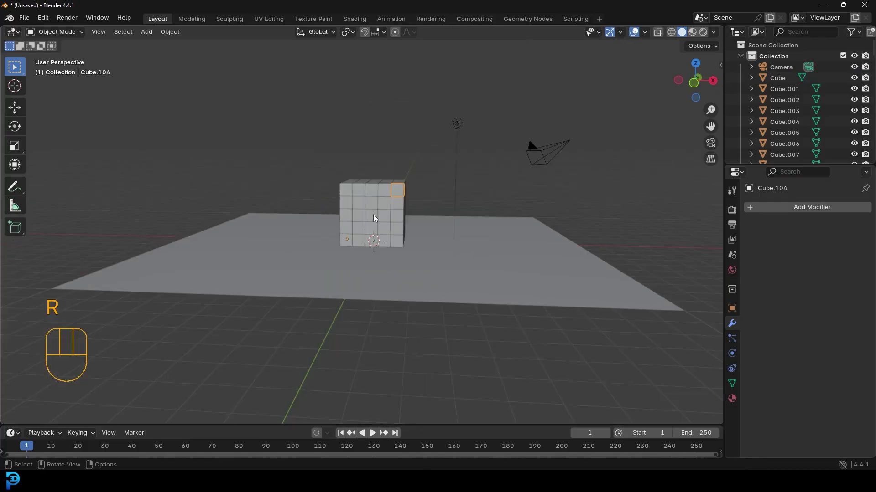
In front view with wireframe shading, box-select every cube piece in the grid.
key(KP_1)
scroll(373, 218, up, 3)
key(z)
click(301, 205)
mouse_move(296, 134)
mouse_down()
mouse_move(337, 144)
mouse_move(458, 239)
mouse_up()
Finish selecting all the cube pieces and return to solid shading.
middle_drag(416, 132, 403, 145)
key(z)
click(414, 153)
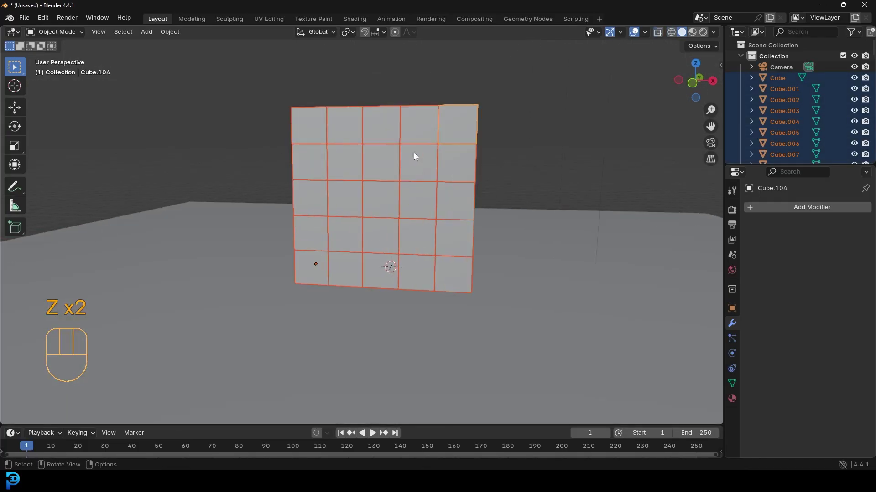
Run Origin to Geometry from the F3 search on all selected pieces.
key(F3)
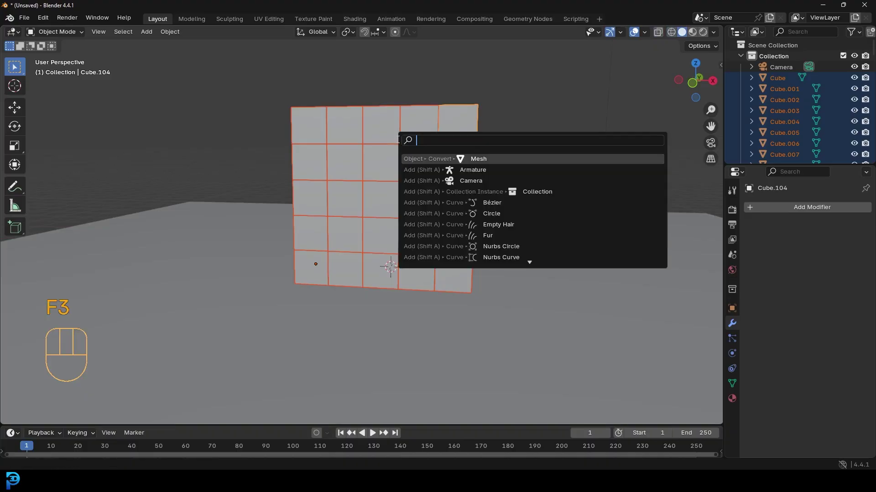
text(origi)
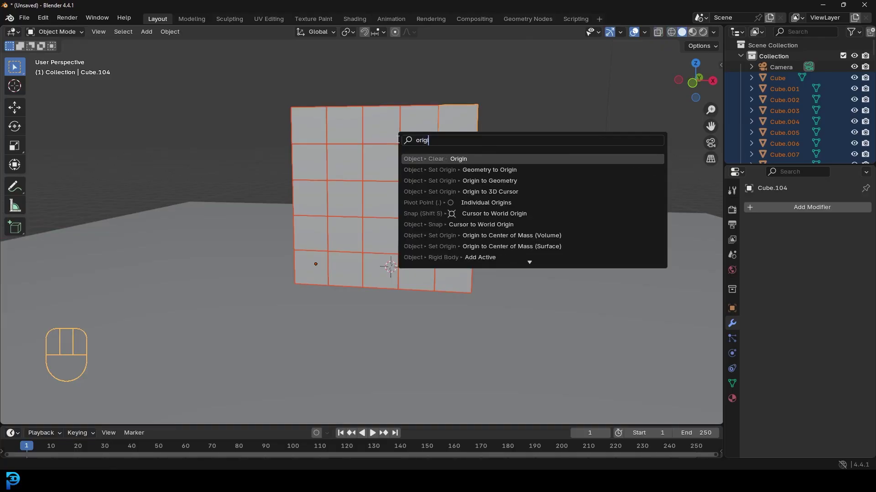
text(n to ge)
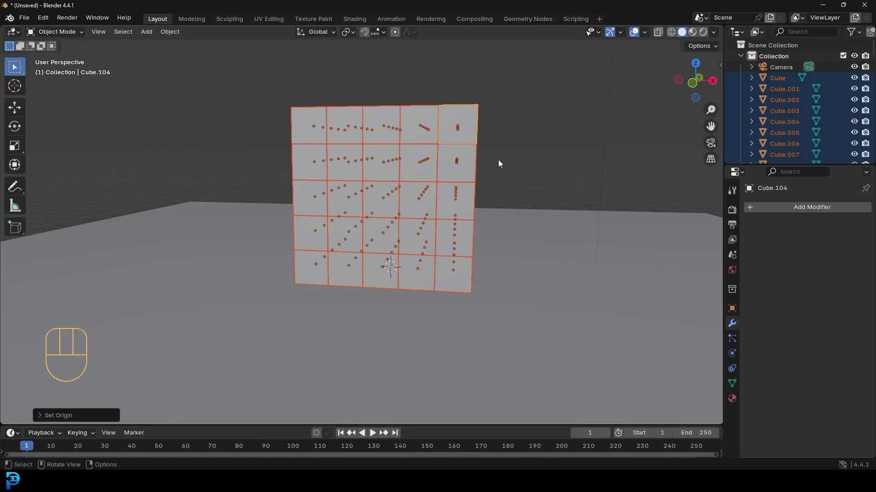
middle_drag(499, 163, 477, 218)
scroll(362, 176, up, 3)
key(Tab)
Bevel all edges of every piece by about 0.03 m.
scroll(456, 191, up, 3)
key(a)
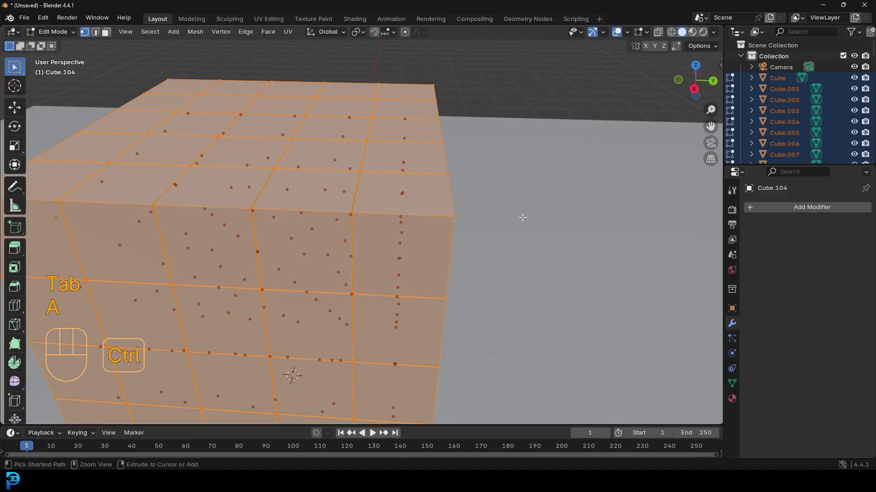
key(ctrl+b)
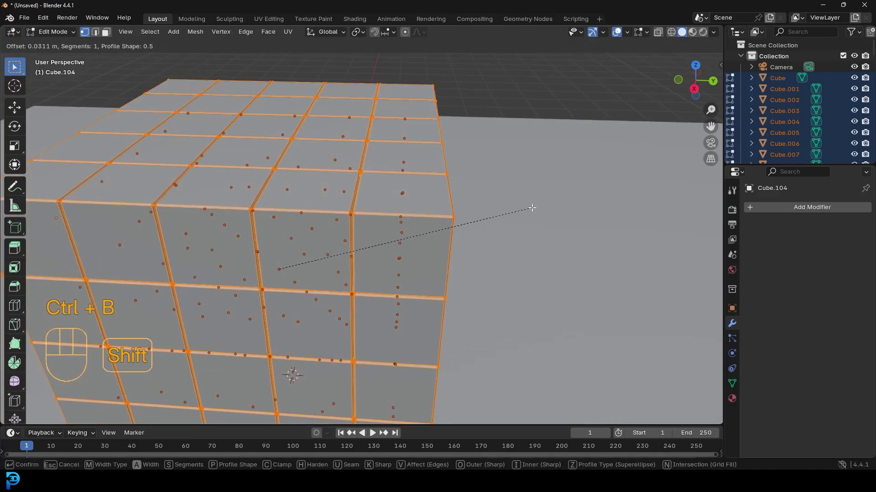
click(534, 207)
scroll(361, 224, down, 5)
key(Tab)
Inspect the bevels and test-move a top-layer piece, cancelling the move.
middle_drag(361, 224, 423, 207)
scroll(422, 206, up, 5)
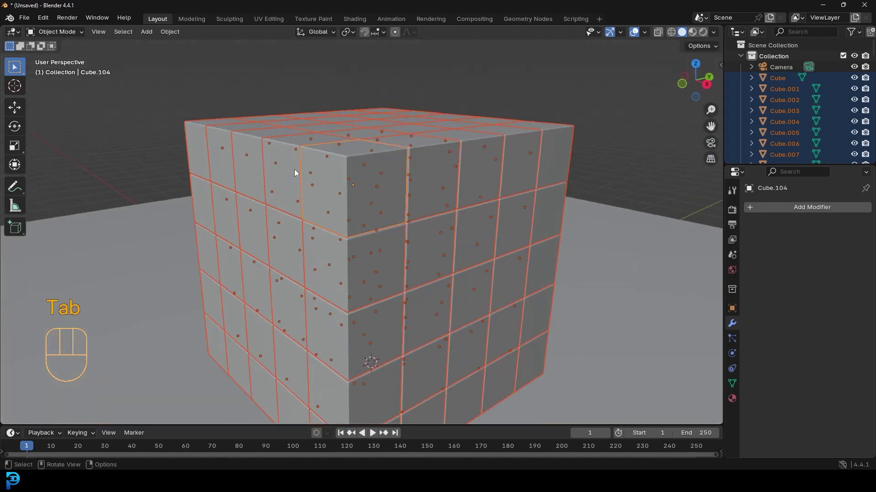
middle_drag(297, 172, 368, 190)
scroll(410, 174, up, 2)
scroll(445, 171, down, 6)
key(alt+a)
scroll(368, 190, up, 3)
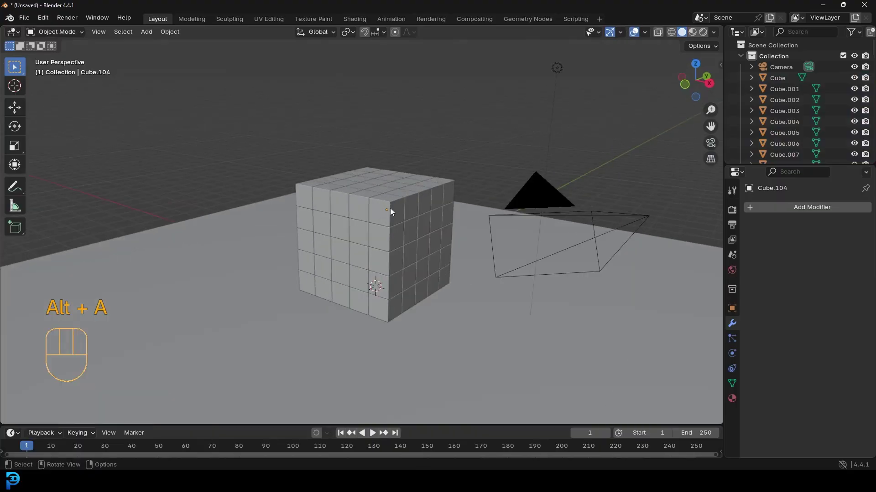
click(395, 219)
key(g)
right_click(358, 203)
Test-rotate a neighbouring top piece about its own centre, then cancel.
click(358, 202)
key(g)
key(r)
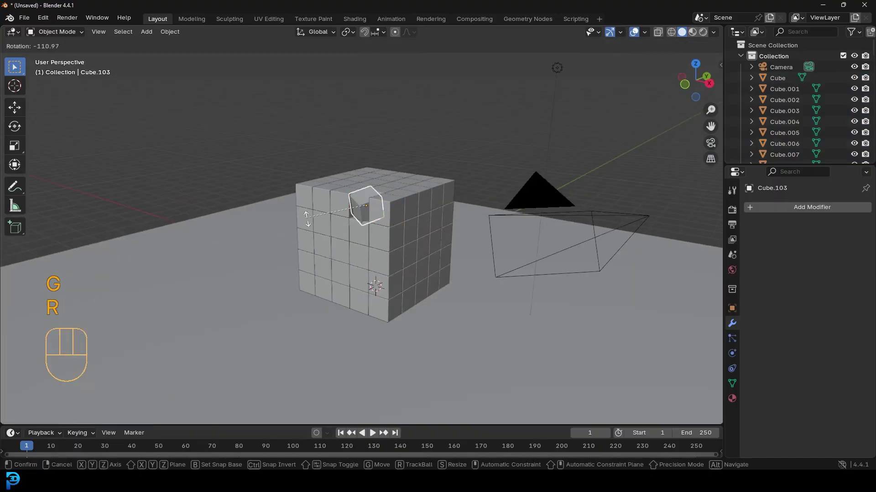
right_click(360, 168)
Return to the front view and recentre the cube grid.
key(KP_1)
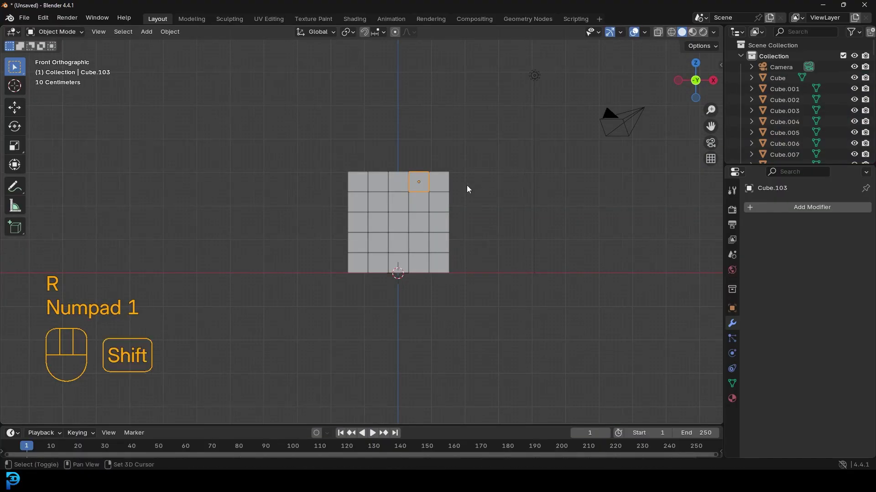
shift+middle_drag(467, 188, 439, 185)
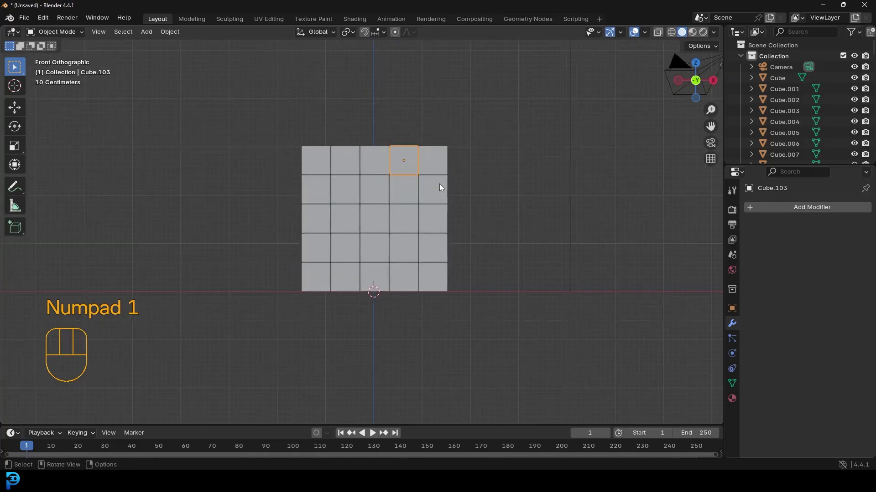
scroll(333, 214, down, 2)
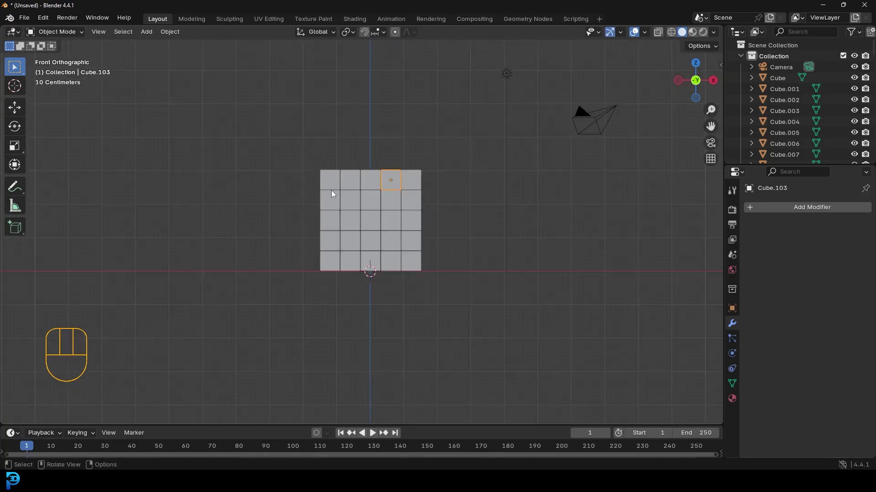
key(shift+a)
mouse_move(331, 190)
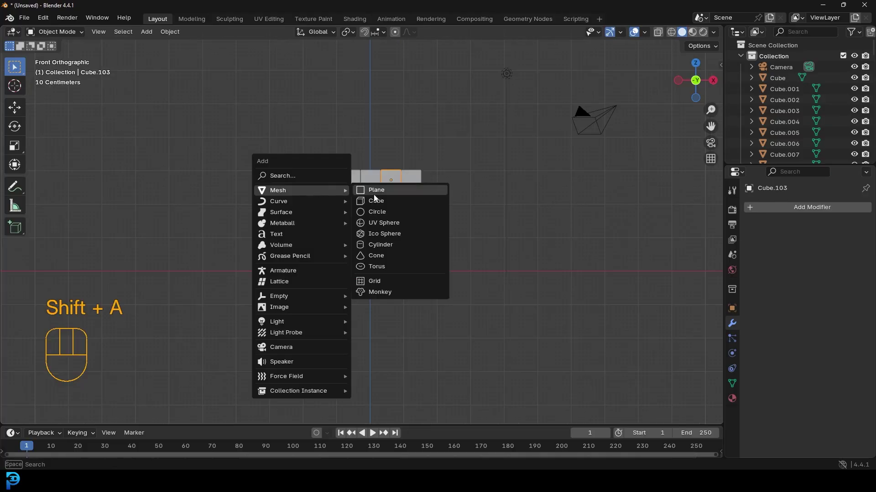
Add a UV sphere and place it to the right of the cube wall.
click(377, 223)
shift+middle_drag(404, 231, 332, 249)
scroll(332, 249, up, 2)
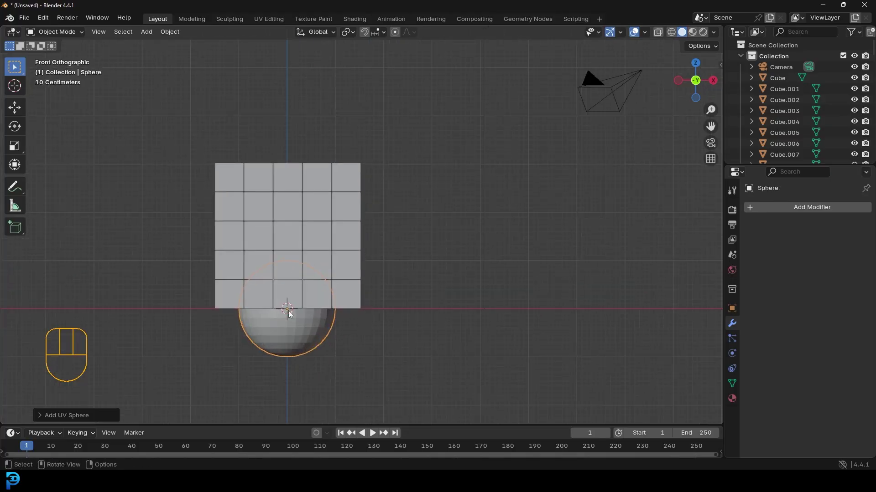
key(g)
click(471, 233)
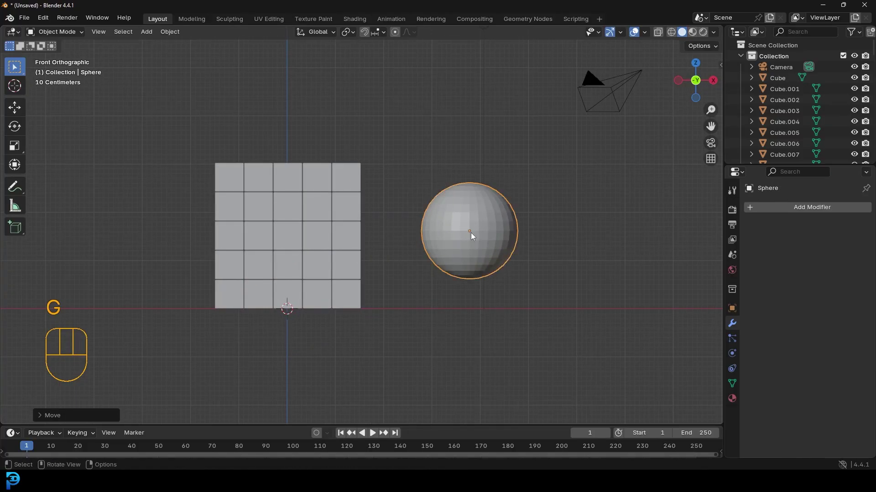
From the front view, scale the sphere down to about 0.46.
key(KP_1)
scroll(472, 232, down, 3)
scroll(447, 237, up, 2)
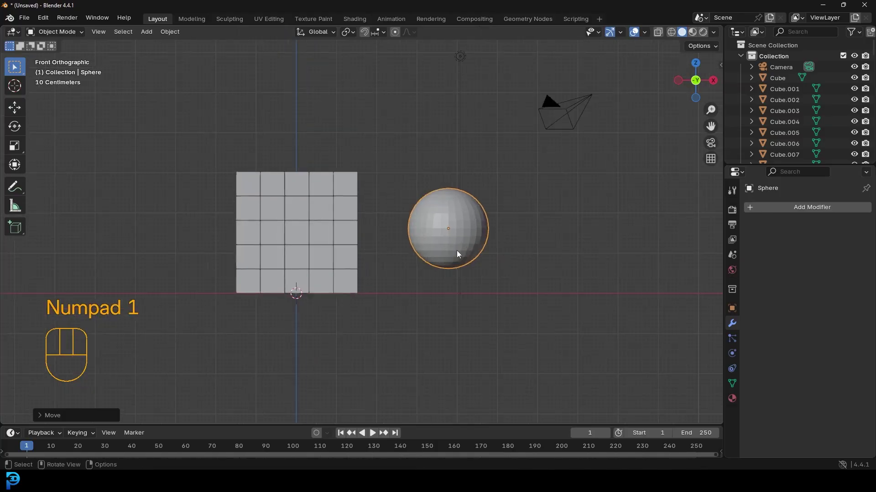
scroll(550, 290, up, 2)
key(s)
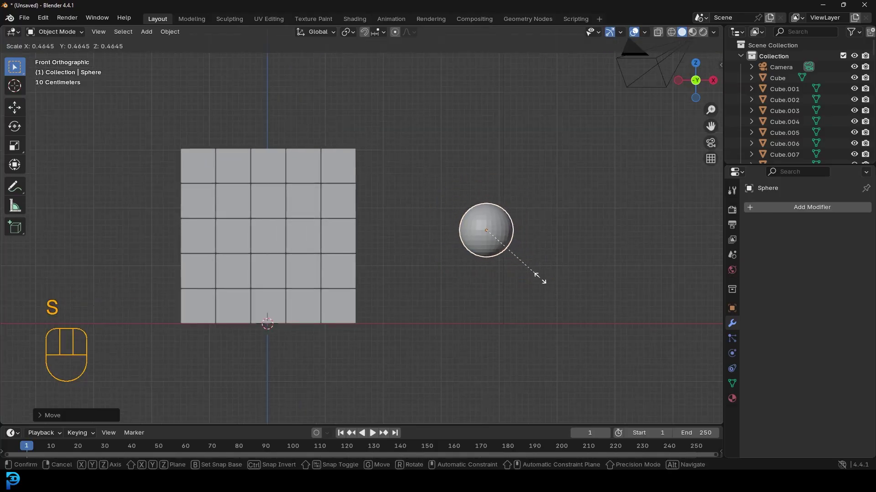
click(500, 240)
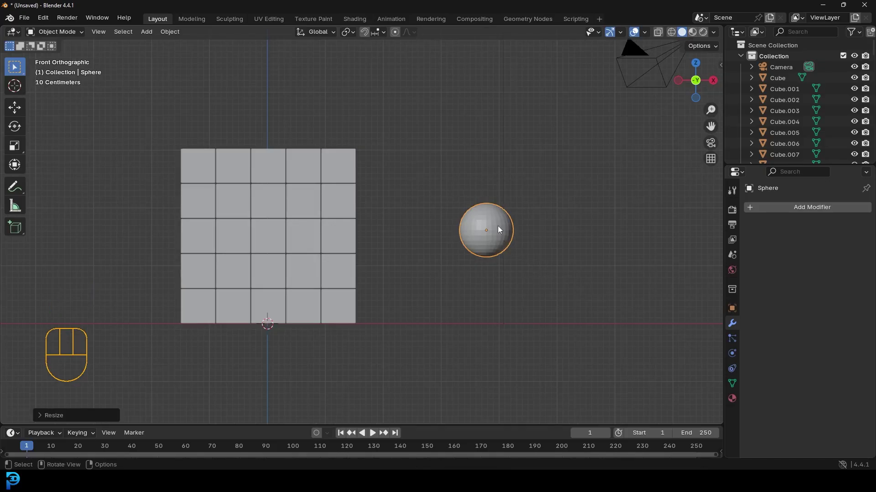
Shade the sphere smooth and apply its scale so it reads 1.000.
right_click(497, 225)
click(469, 228)
key(ctrl+a)
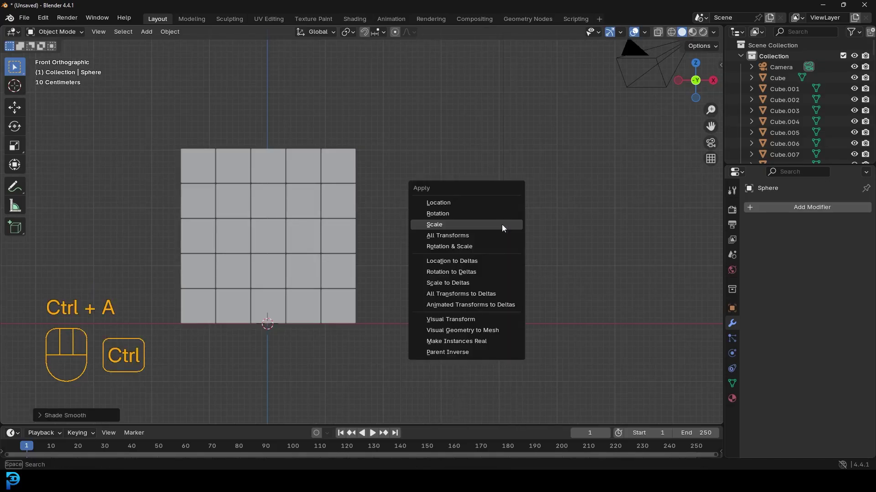
click(435, 225)
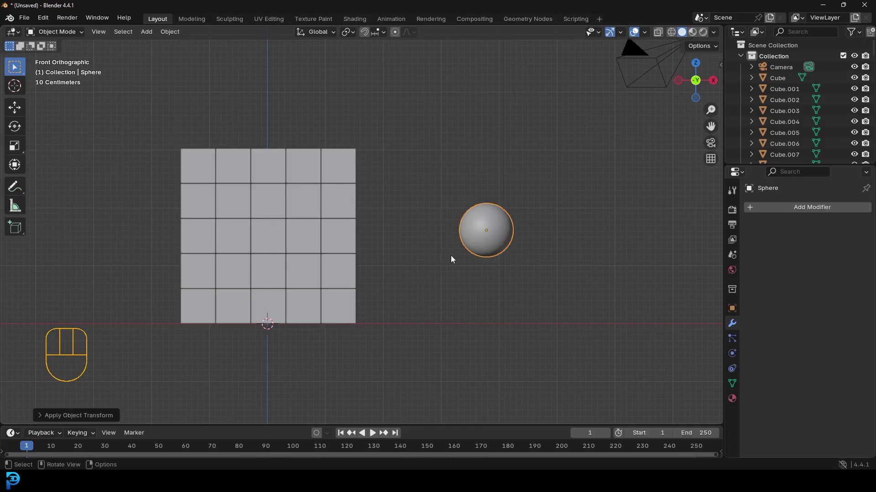
scroll(455, 198, down, 5)
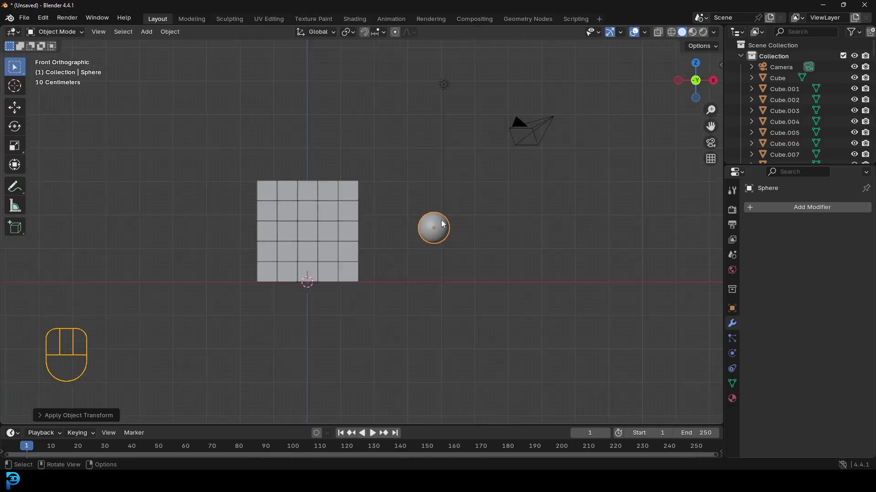
Move the sphere along X to a starting point far right of the wall.
scroll(385, 229, down, 2)
key(g)
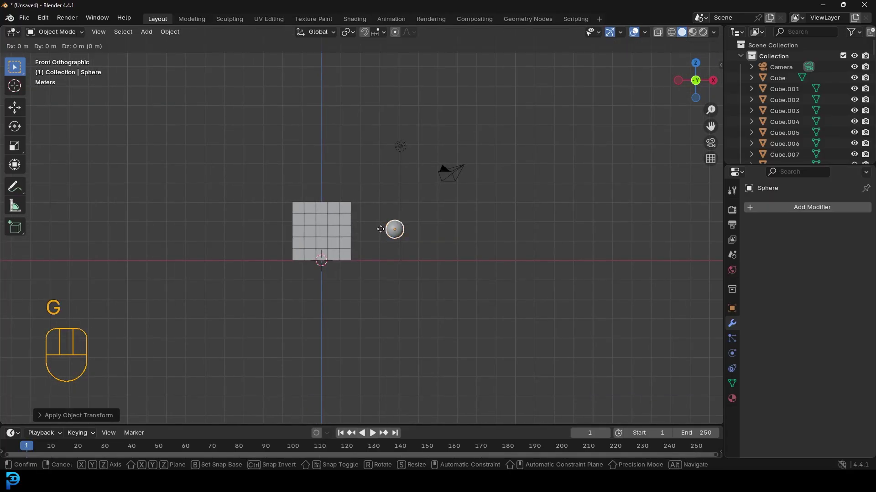
key(x)
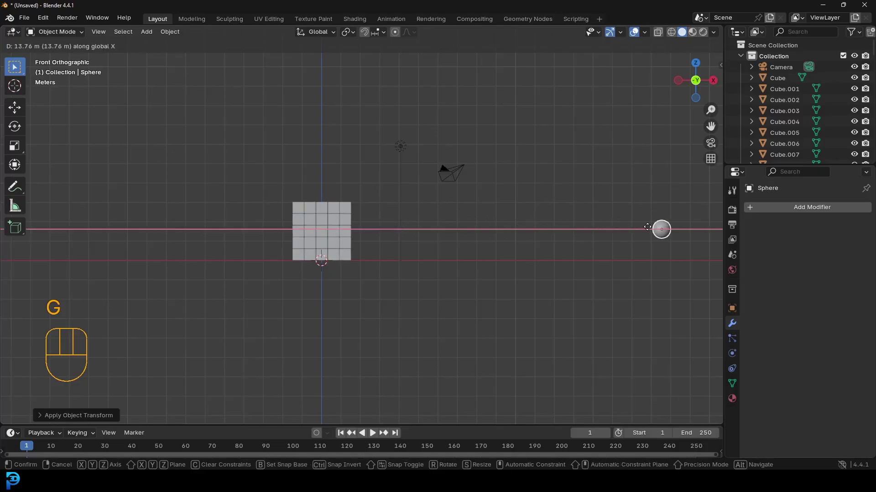
click(667, 228)
shift+middle_drag(624, 227, 519, 224)
scroll(520, 225, down, 2)
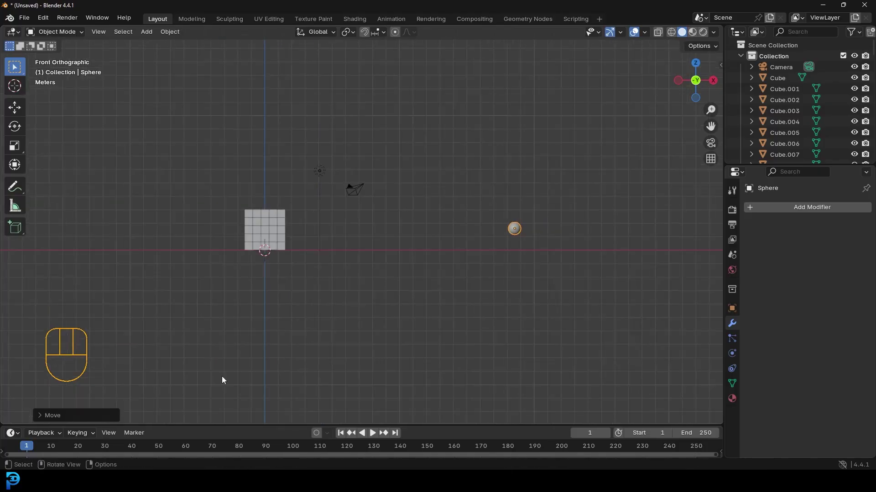
Enlarge the timeline and keyframe the sphere's position at frame 1.
drag(249, 425, 260, 336)
key(Home)
key(space)
mouse_move(109, 372)
mouse_down()
mouse_move(113, 359)
mouse_move(96, 366)
mouse_up()
key(space)
scroll(534, 192, up, 1)
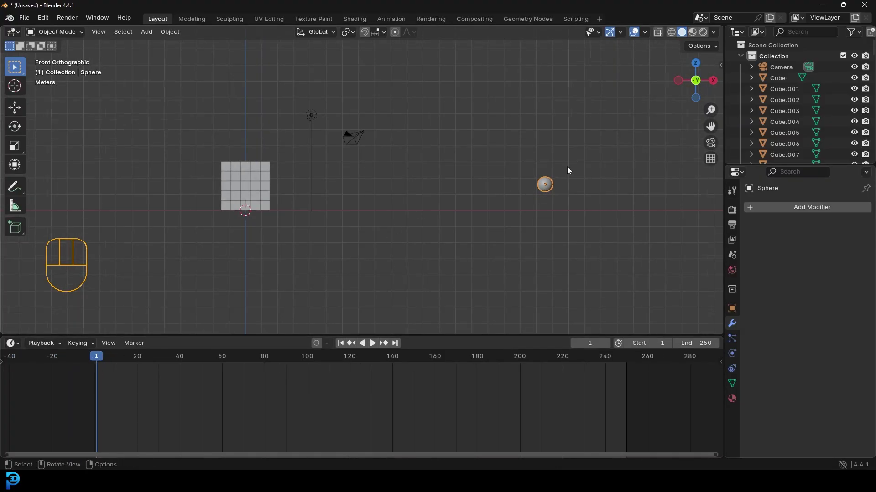
scroll(585, 178, up, 1)
key(i)
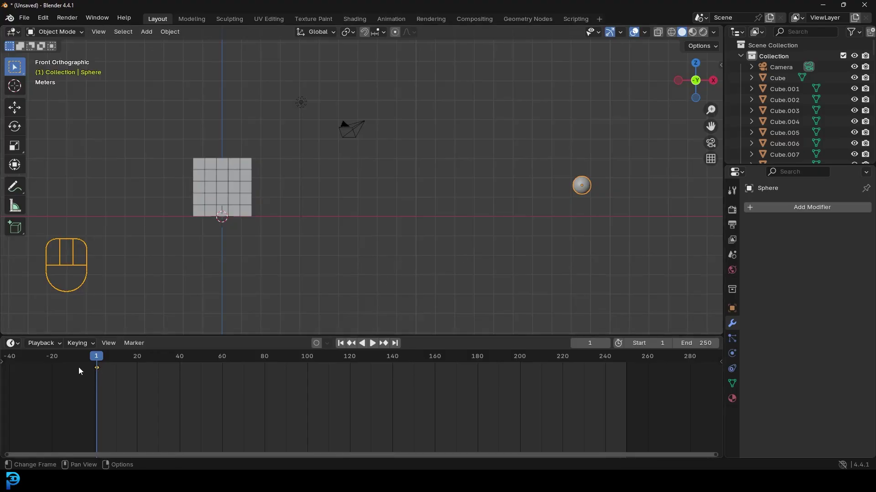
At frame 15, slide the sphere along X beside the wall, keyframe it, and select both keys.
drag(97, 369, 138, 371)
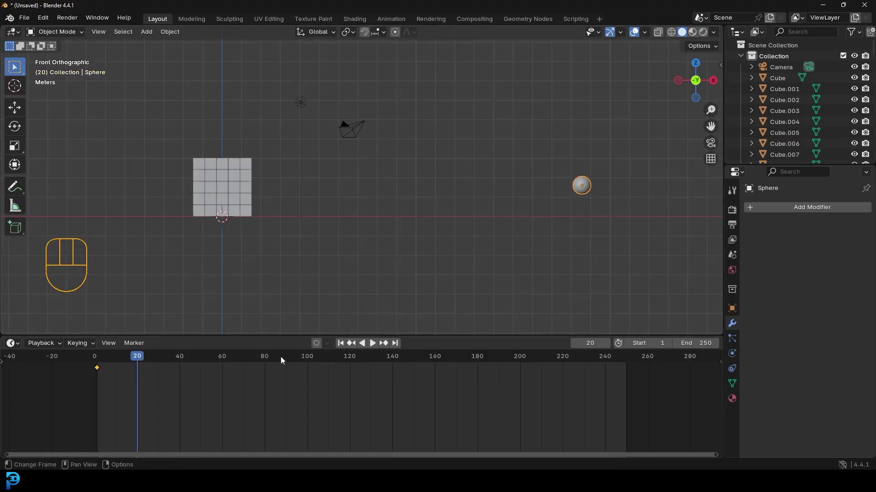
middle_drag(154, 390, 335, 392)
scroll(184, 384, up, 4)
scroll(319, 381, up, 1)
drag(289, 357, 268, 370)
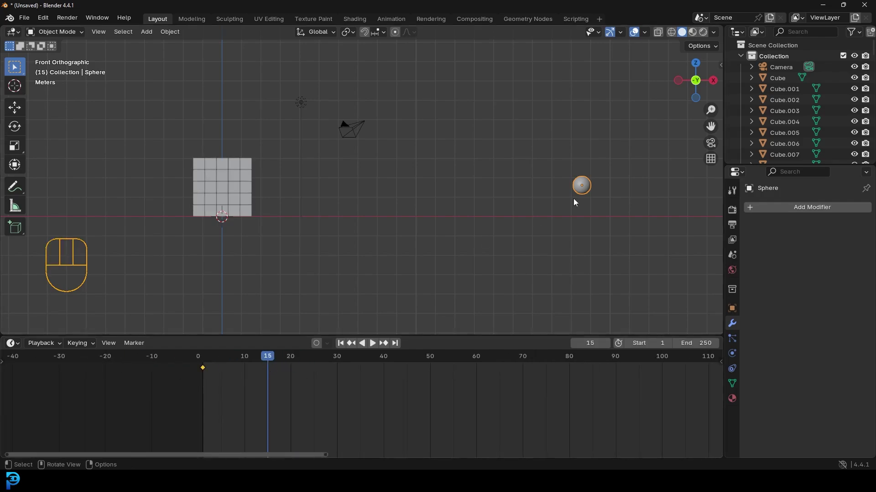
key(g)
key(x)
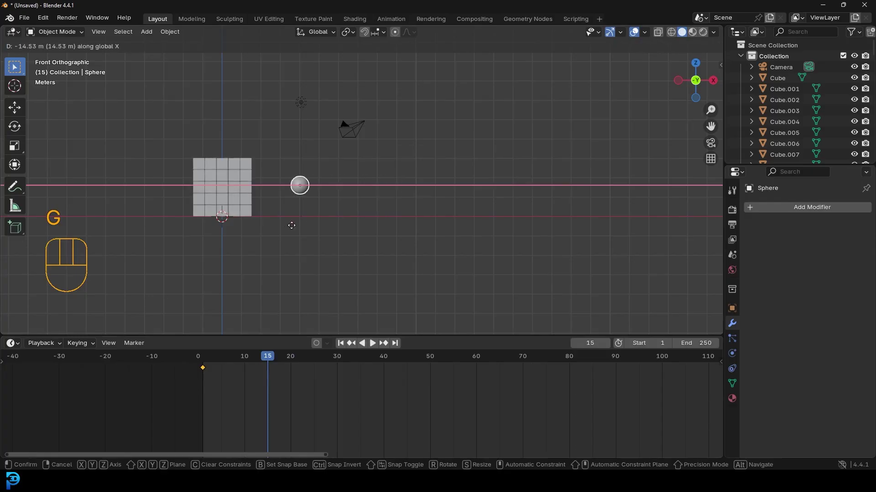
click(274, 226)
scroll(317, 195, up, 5)
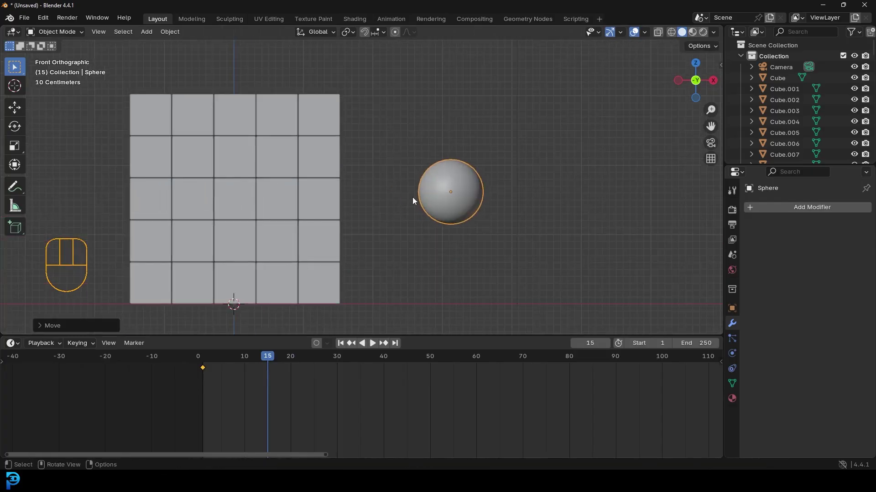
key(i)
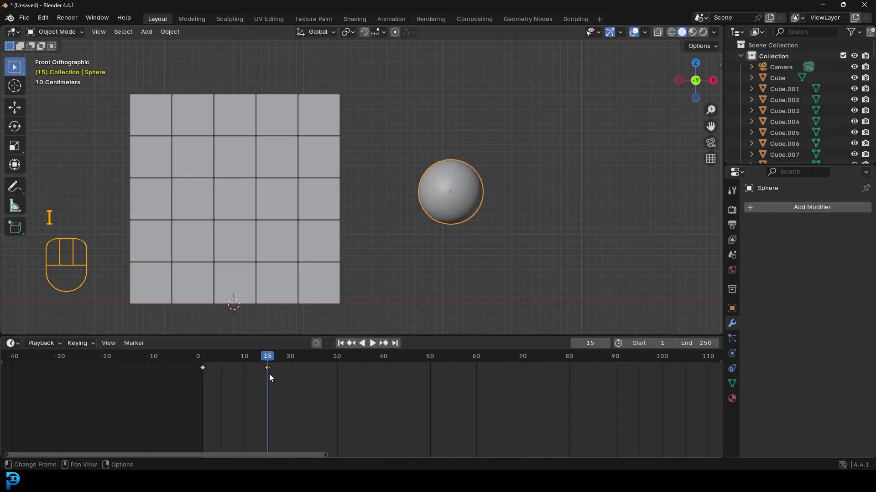
drag(310, 388, 188, 362)
Set the sphere's keyframes to Linear interpolation and play back the motion.
key(t)
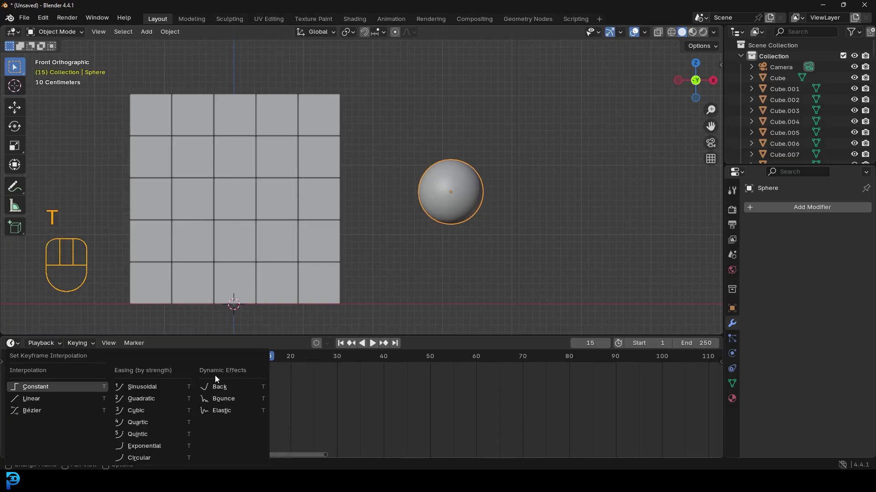
click(40, 397)
drag(256, 371, 184, 372)
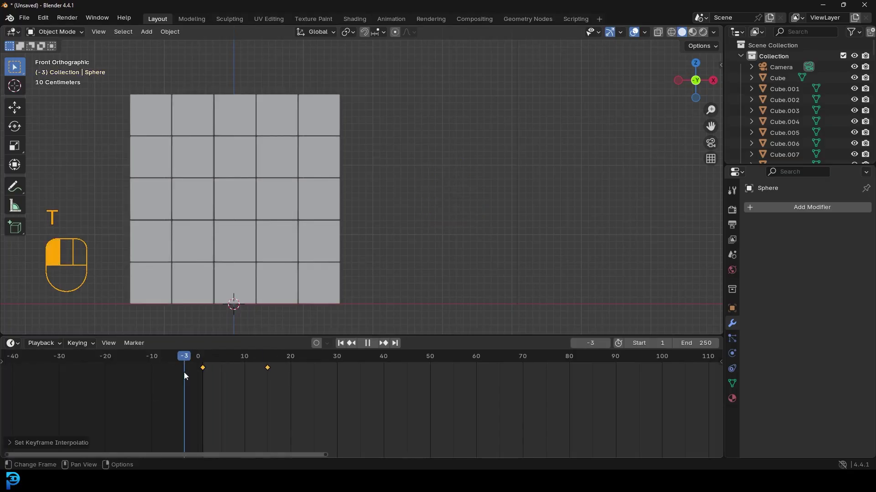
scroll(507, 206, down, 2)
key(space)
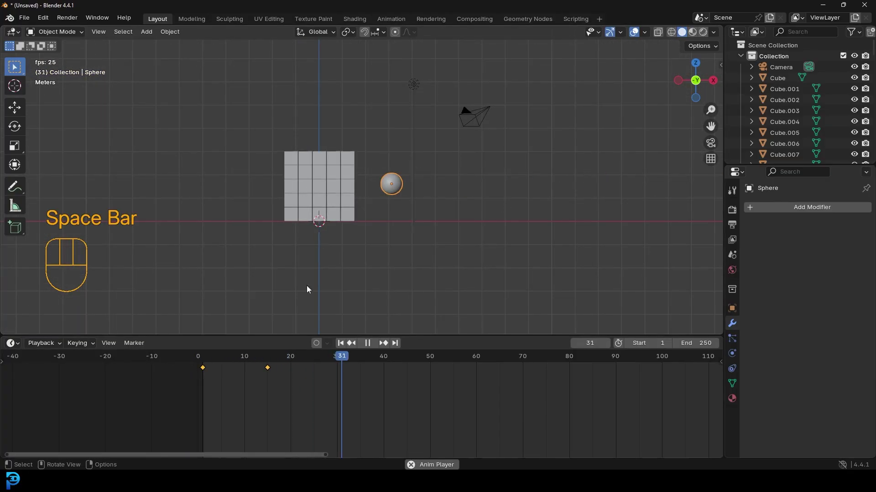
key(space)
Replay the animation from frame 0 to check the constant-speed glide.
drag(347, 354, 197, 373)
scroll(535, 220, down, 3)
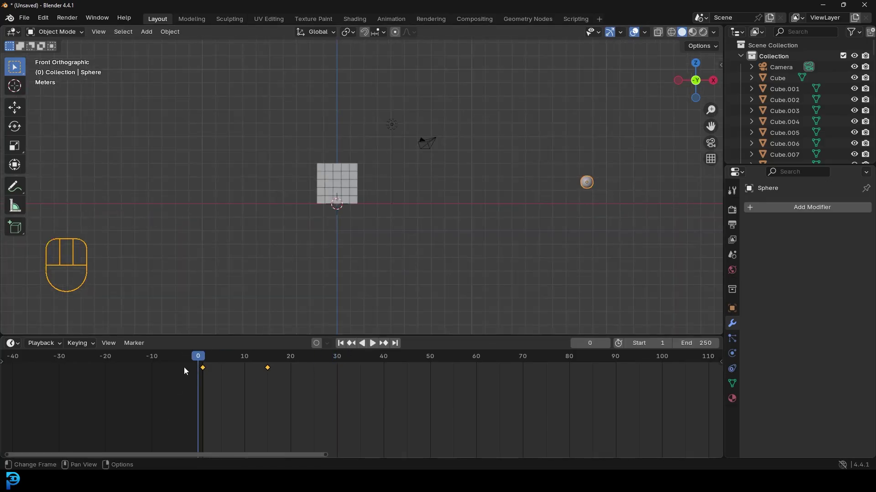
key(space)
key(space)
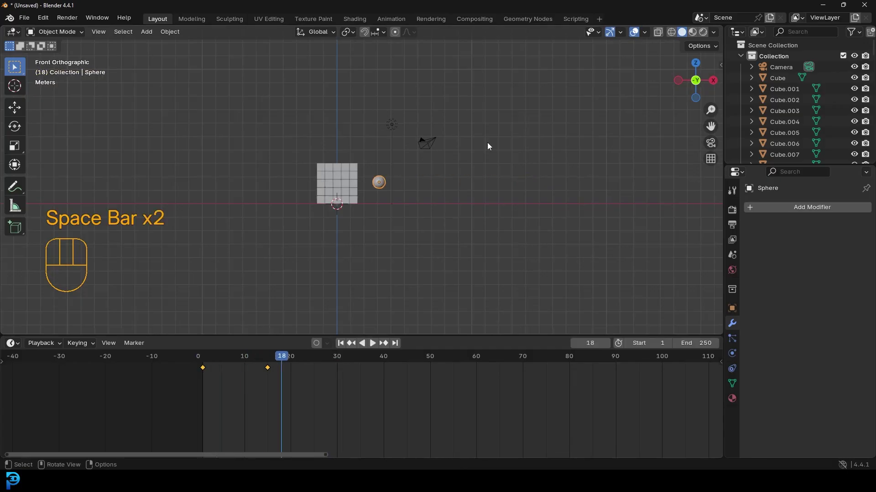
scroll(354, 212, up, 4)
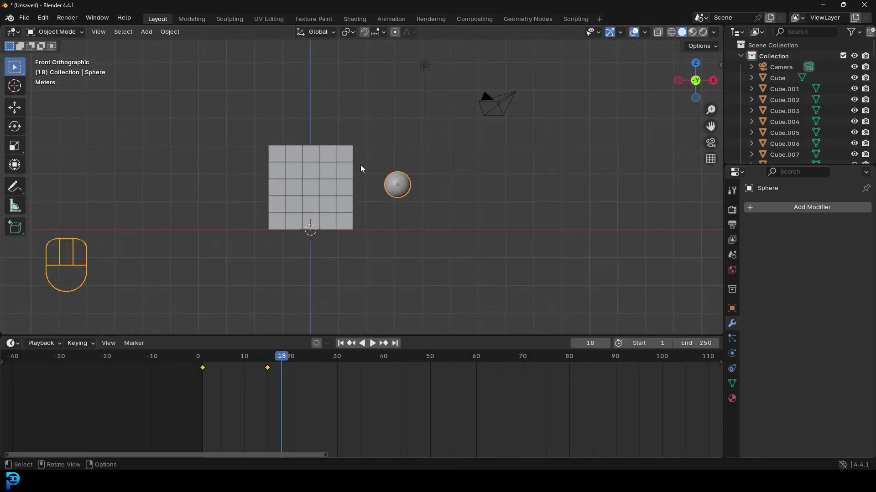
scroll(358, 164, up, 2)
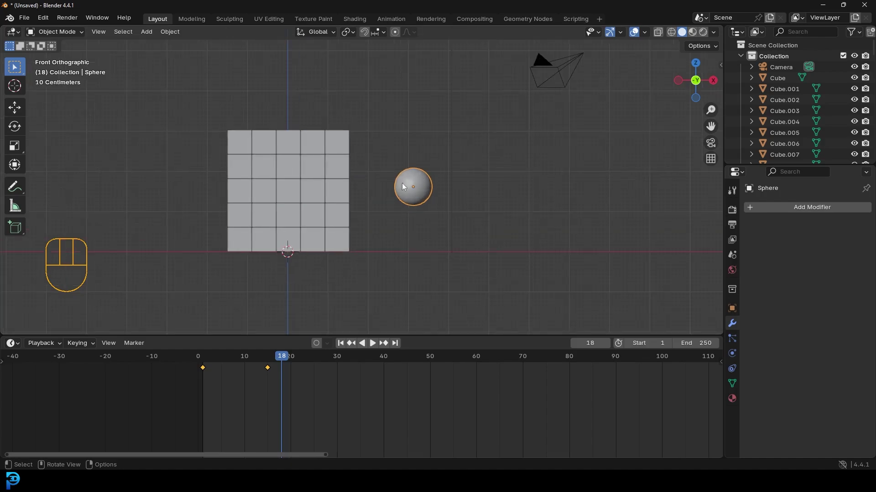
Add an Active rigid body to the sphere and set its mass to 10 kg.
click(732, 354)
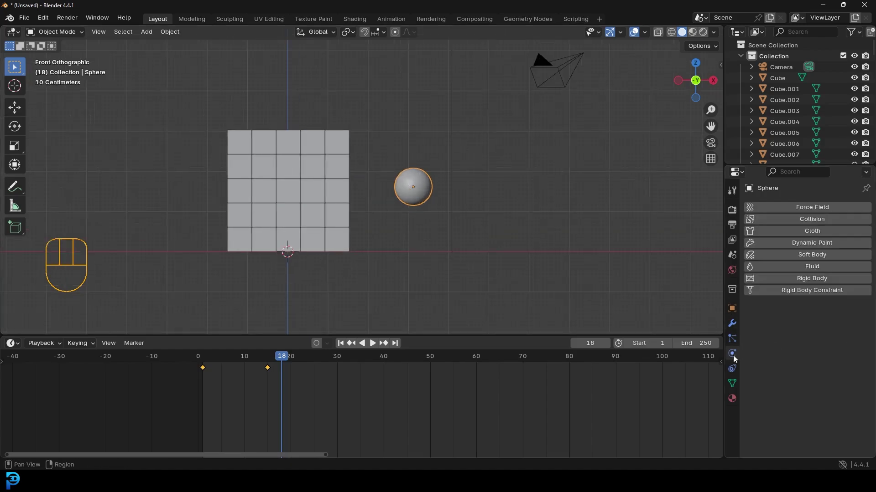
click(794, 278)
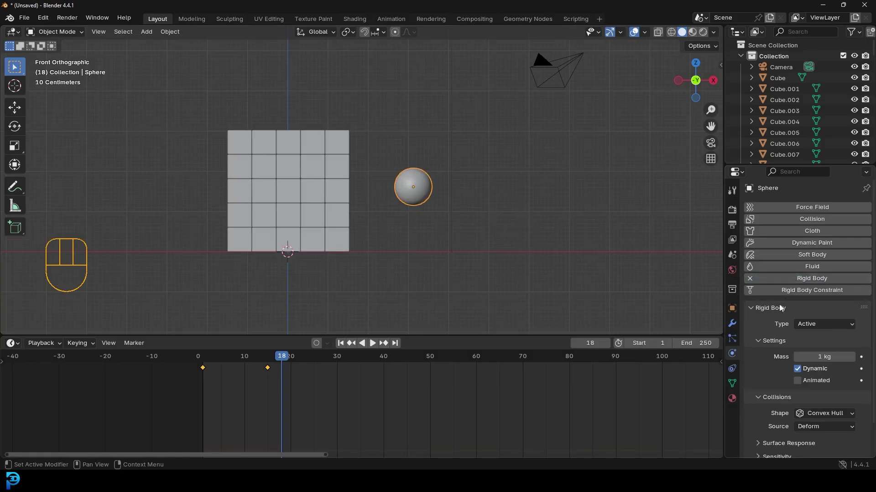
click(806, 324)
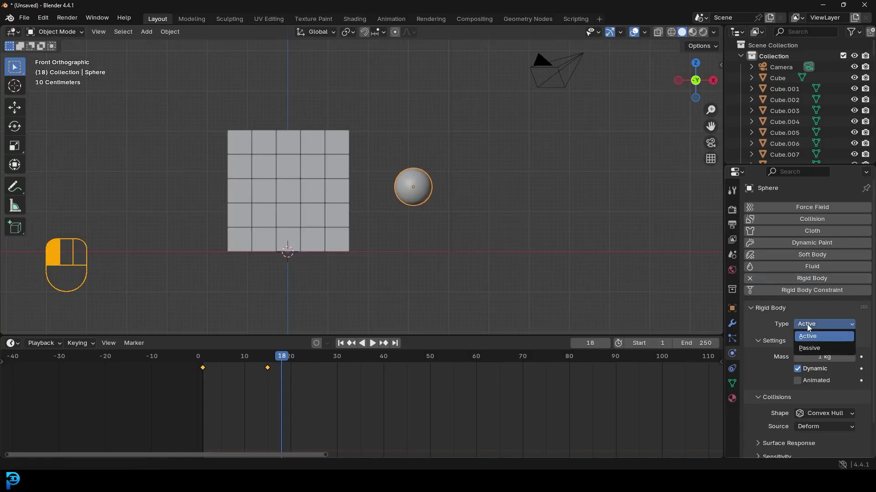
click(806, 324)
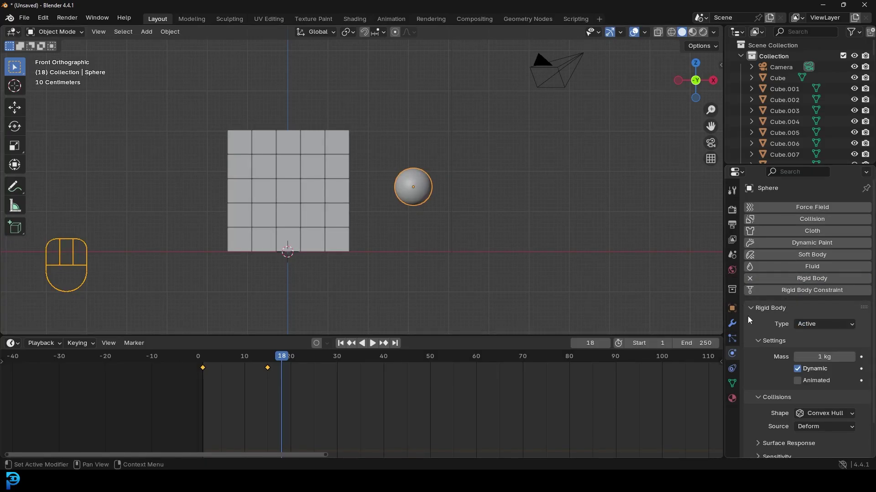
scroll(774, 322, down, 2)
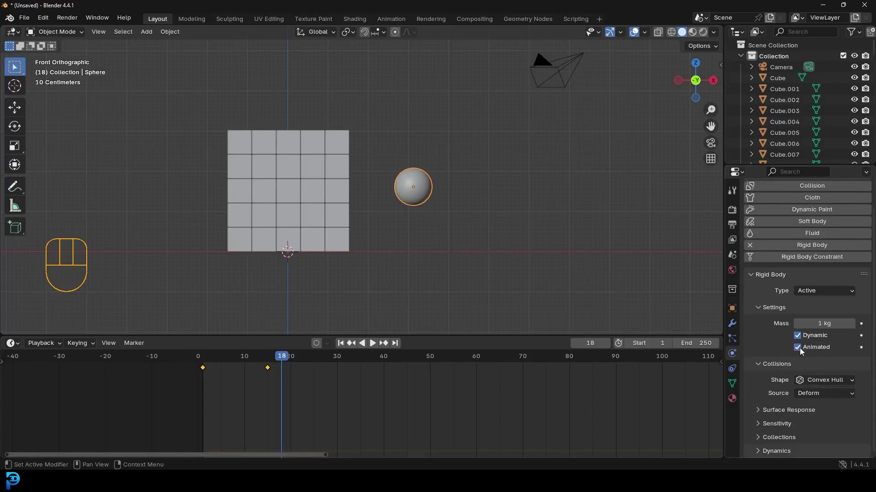
click(817, 323)
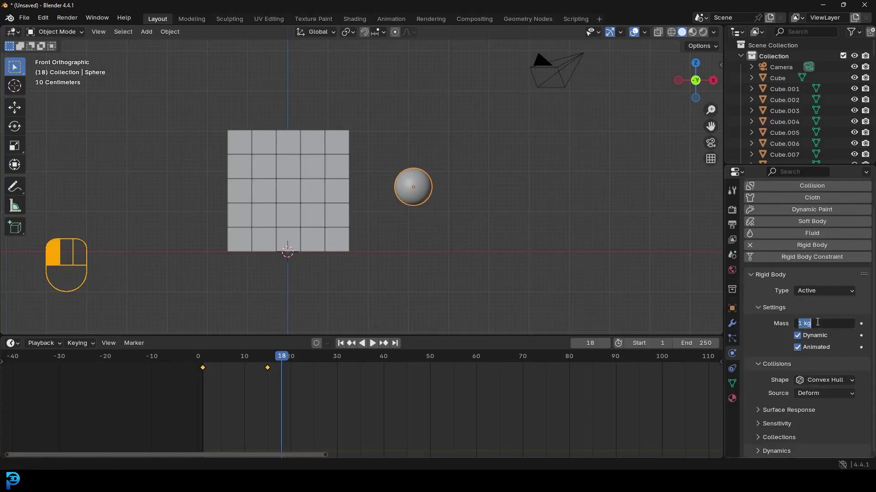
text(10)
key(Return)
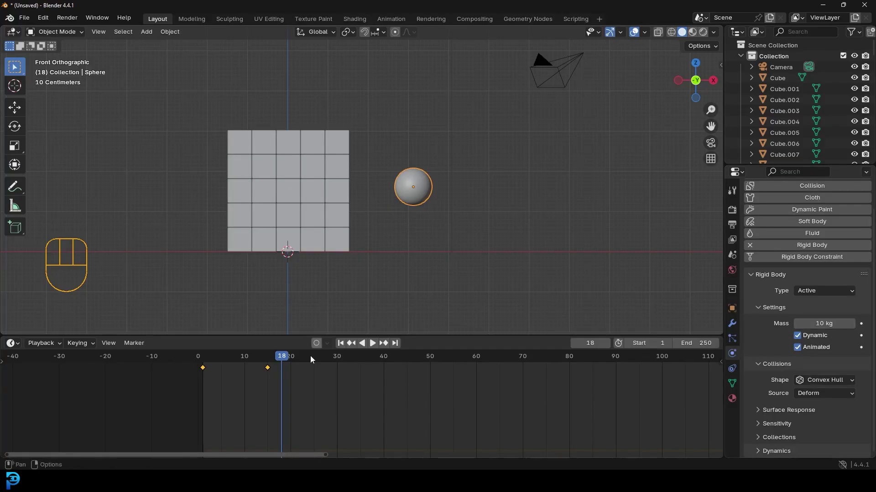
scroll(325, 283, up, 4)
At frame 15, keyframe the sphere's Animated rigid-body setting as on.
scroll(283, 381, up, 2)
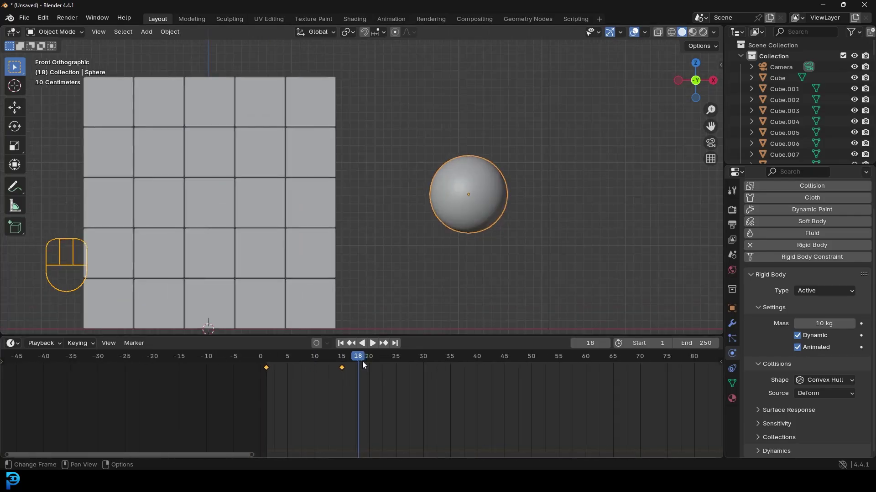
key(space)
drag(362, 361, 341, 372)
scroll(325, 370, up, 3)
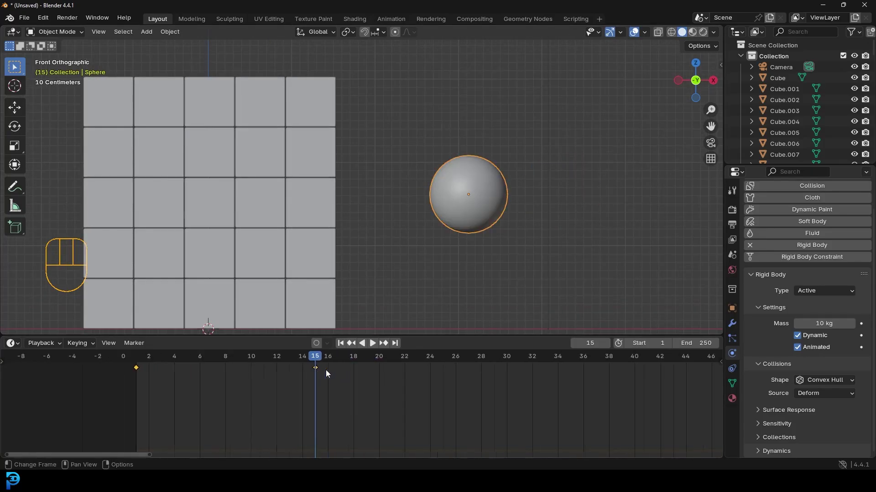
click(860, 348)
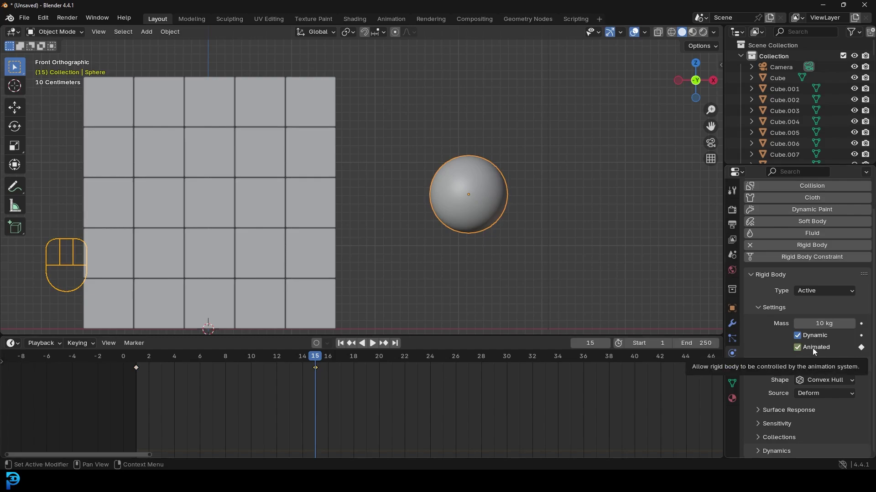
At frame 16, turn Animated off and keyframe it, then return to the start.
drag(314, 361, 328, 362)
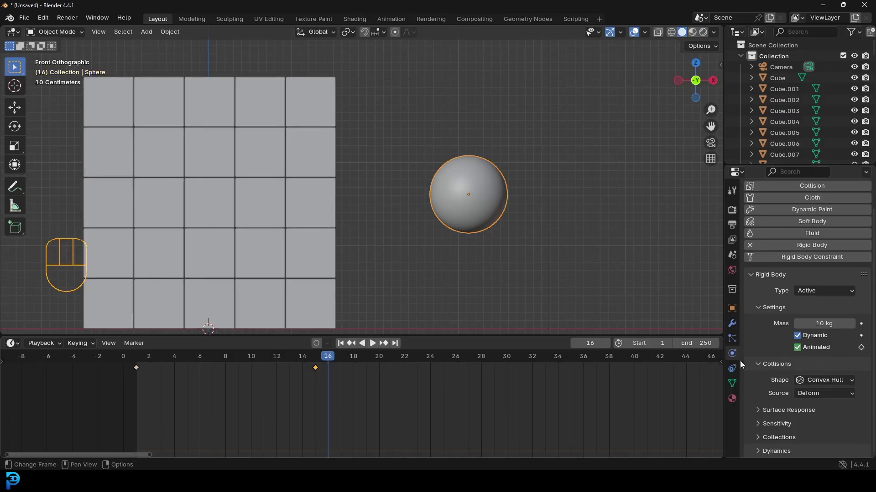
click(797, 347)
click(861, 347)
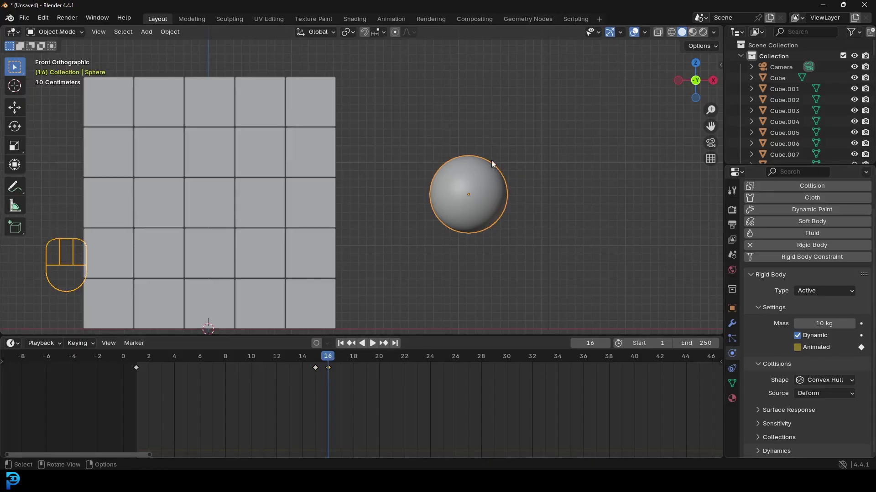
drag(330, 367, 137, 378)
Preview the sphere's animation in a perspective view and rewind to frame 1.
middle_drag(354, 186, 518, 207)
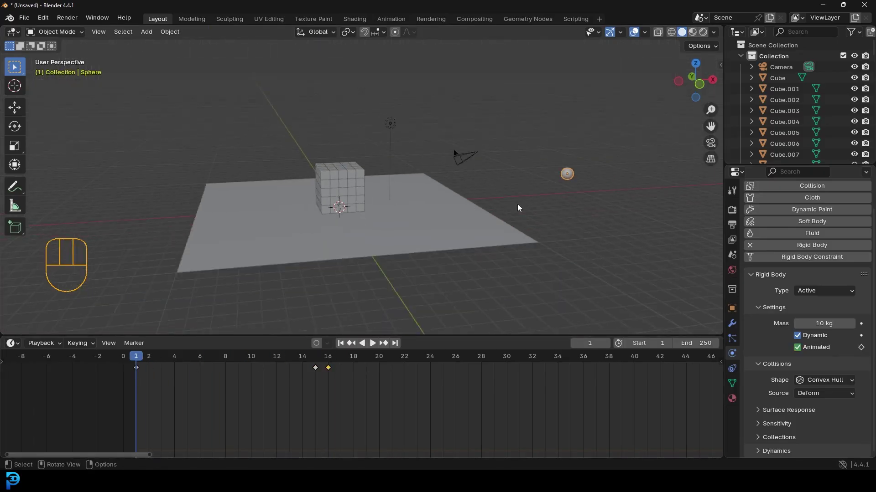
key(space)
key(space)
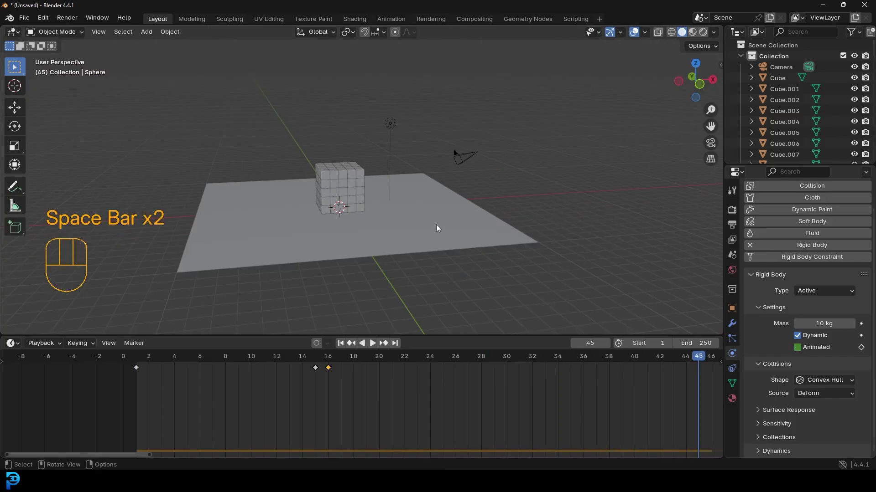
key(shift+Left)
scroll(433, 190, up, 3)
key(space)
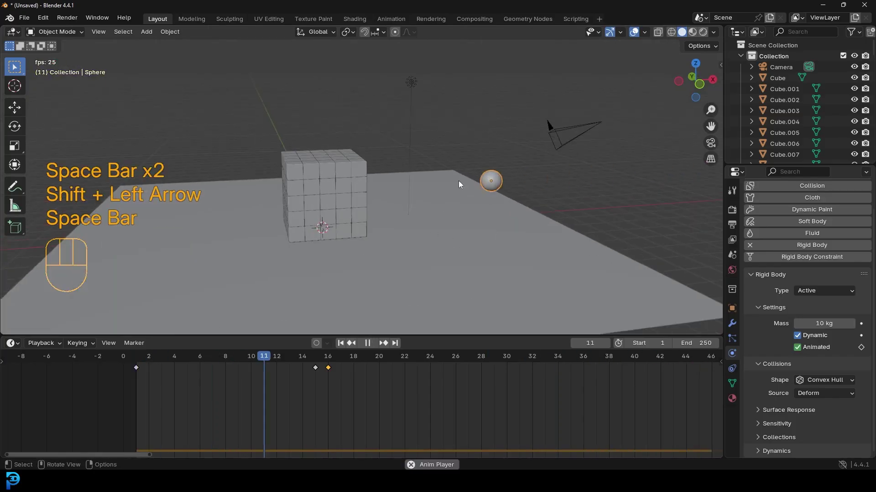
key(space)
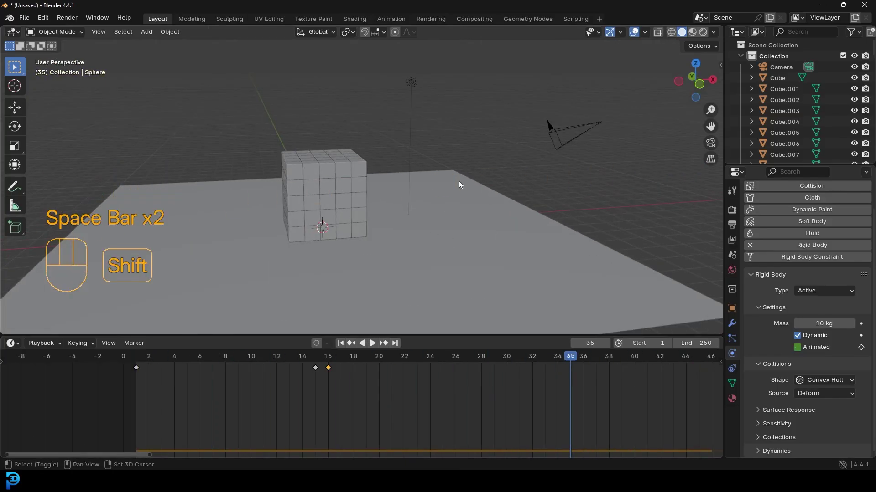
key(shift+Left)
Save the scene to the Desktop as Untitled.blend.
key(ctrl+s)
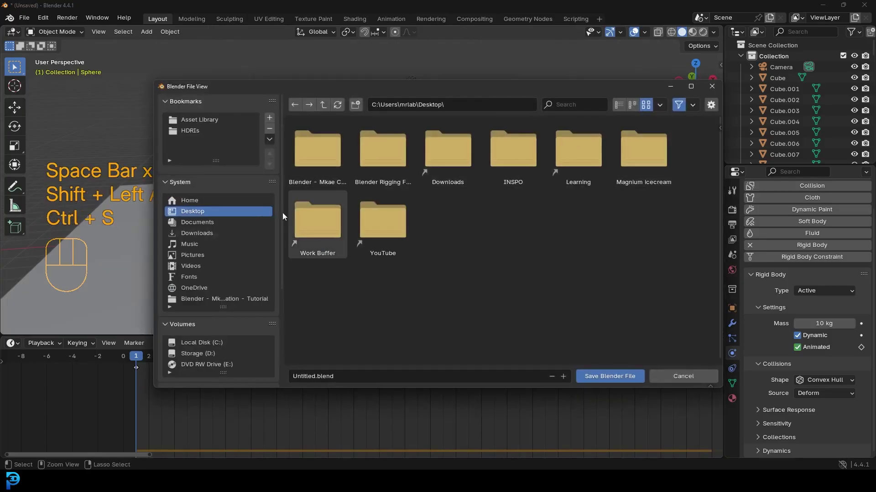
click(604, 377)
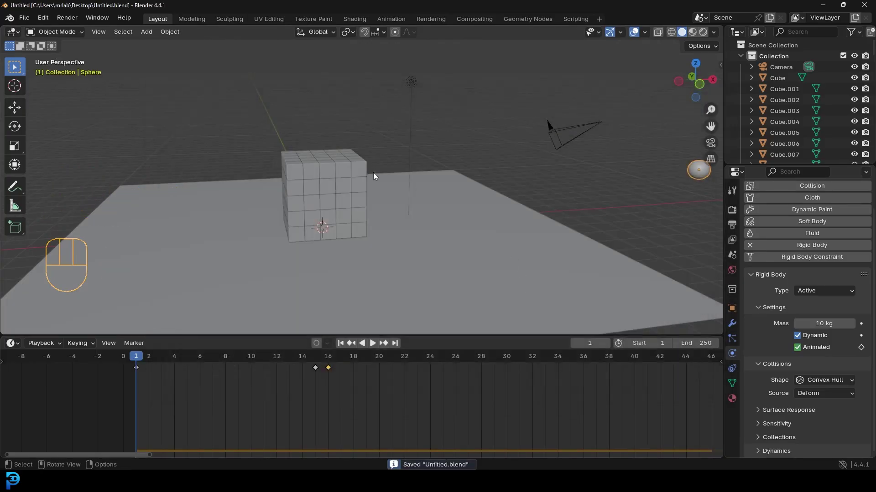
scroll(371, 183, down, 2)
scroll(444, 177, up, 2)
Give the ground plane a Passive rigid body with Mesh shape and 0.004 m collision margin.
click(470, 209)
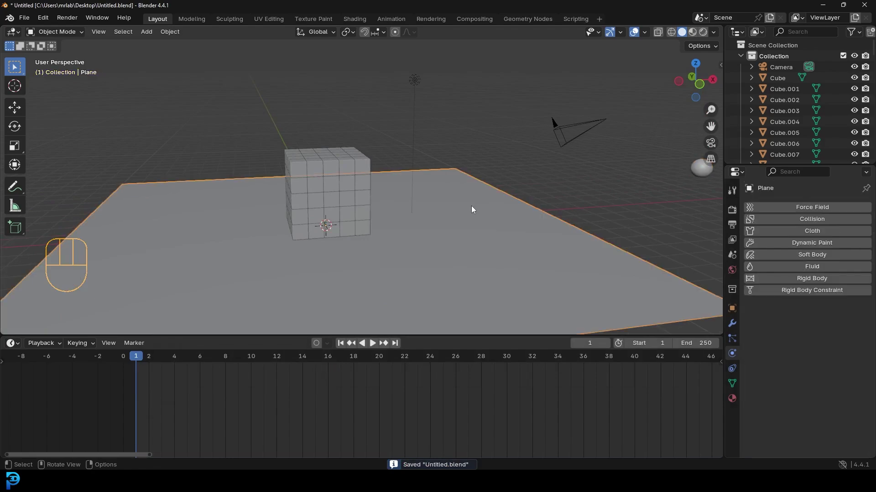
click(800, 278)
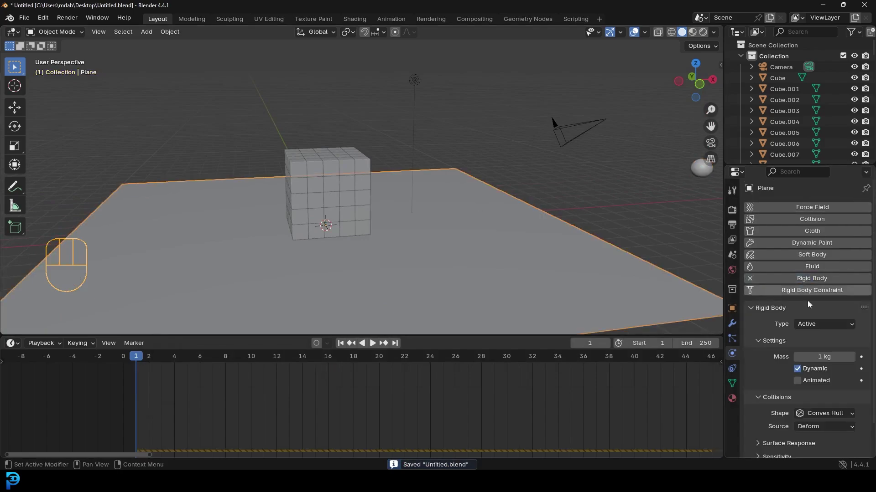
click(805, 325)
click(808, 348)
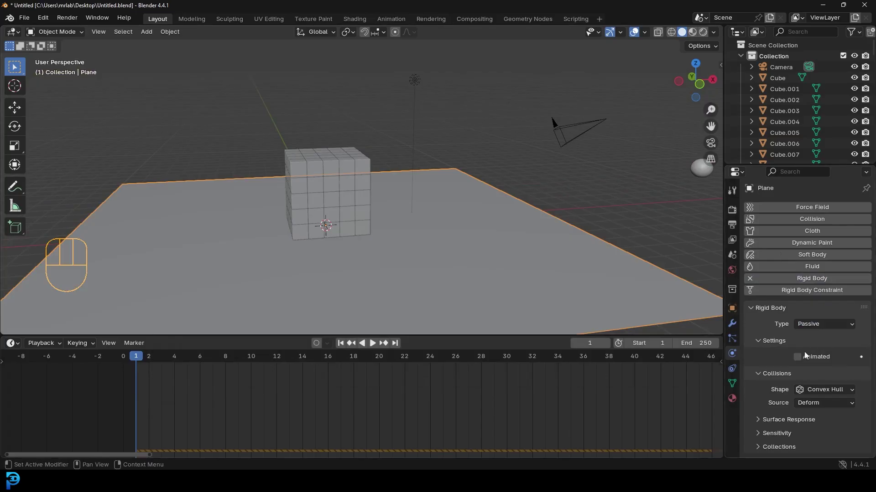
click(812, 388)
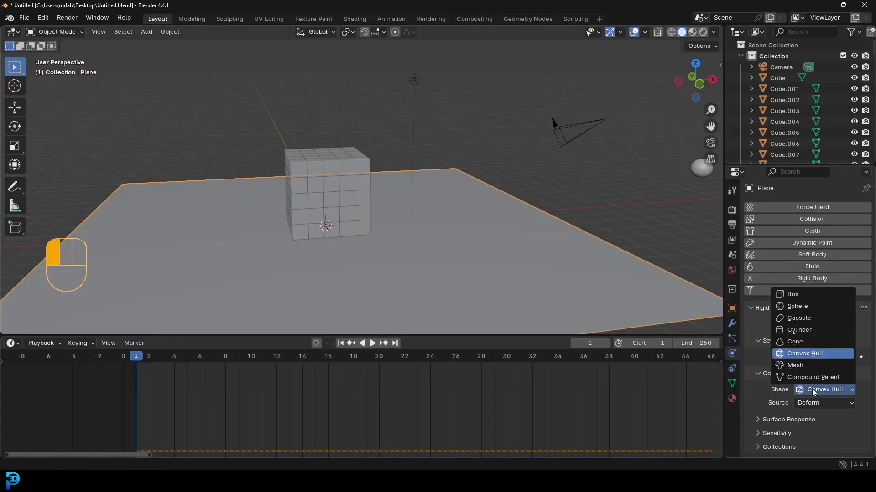
click(805, 365)
scroll(803, 378, down, 1)
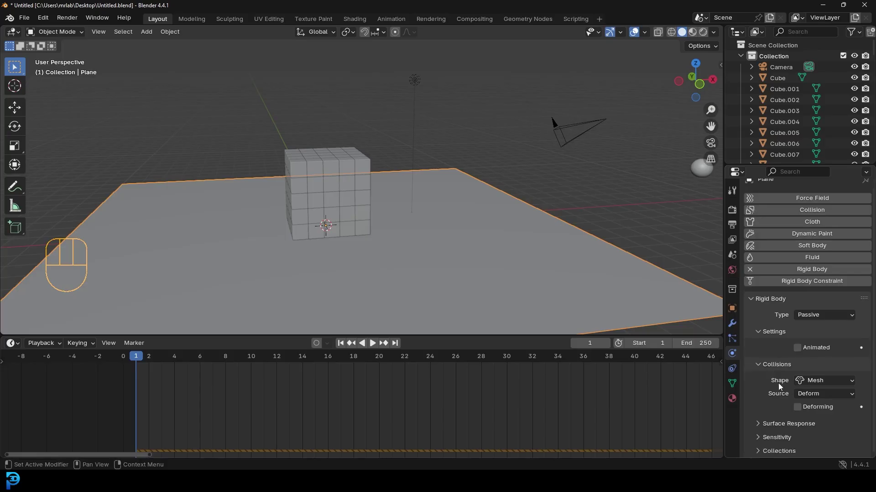
click(765, 438)
click(824, 435)
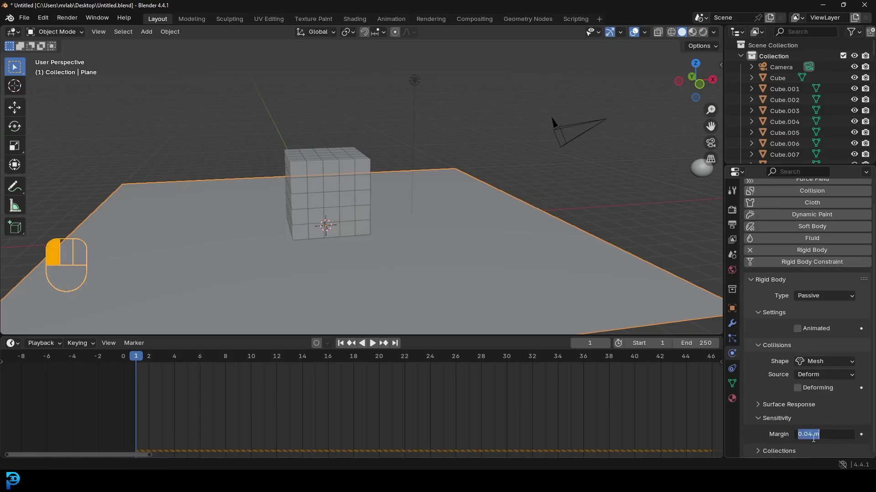
text(0.004)
key(Return)
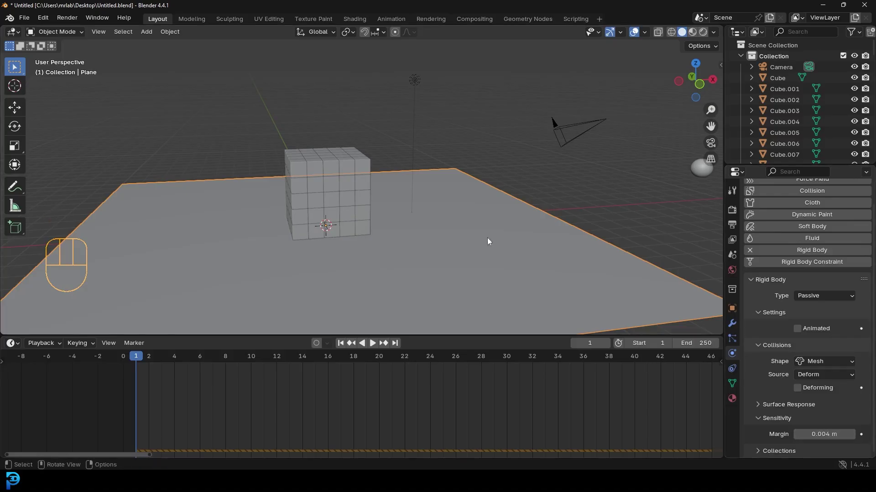
In front wireframe view, select all stack cubes with Cube.104 as the active one.
key(KP_1)
key(z)
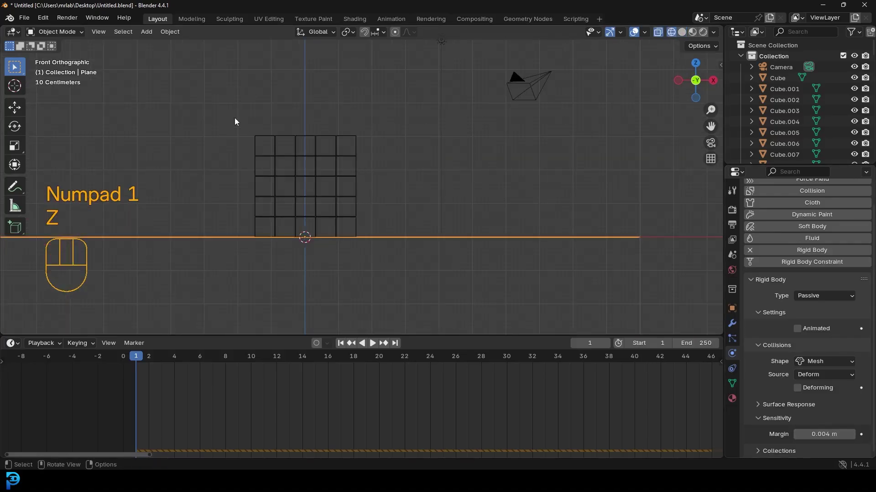
mouse_move(236, 112)
mouse_down()
mouse_move(338, 173)
mouse_move(371, 229)
mouse_up()
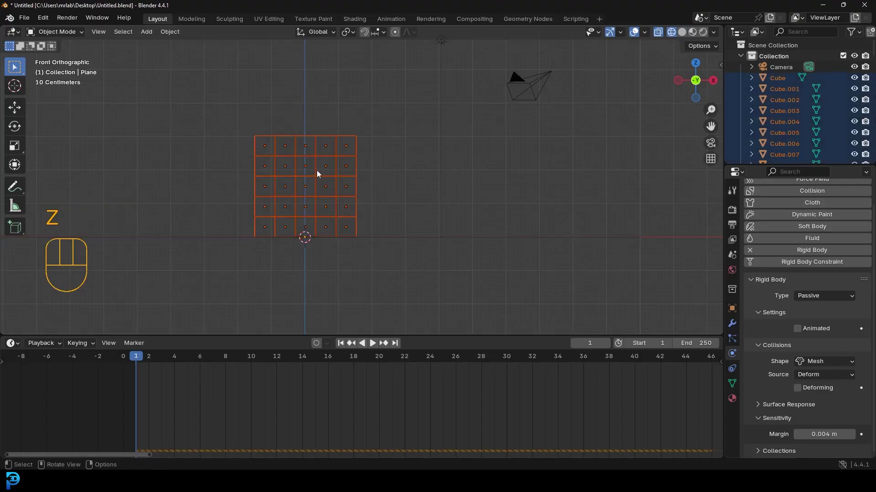
scroll(338, 137, up, 1)
shift+click(346, 126)
middle_drag(300, 160, 341, 146)
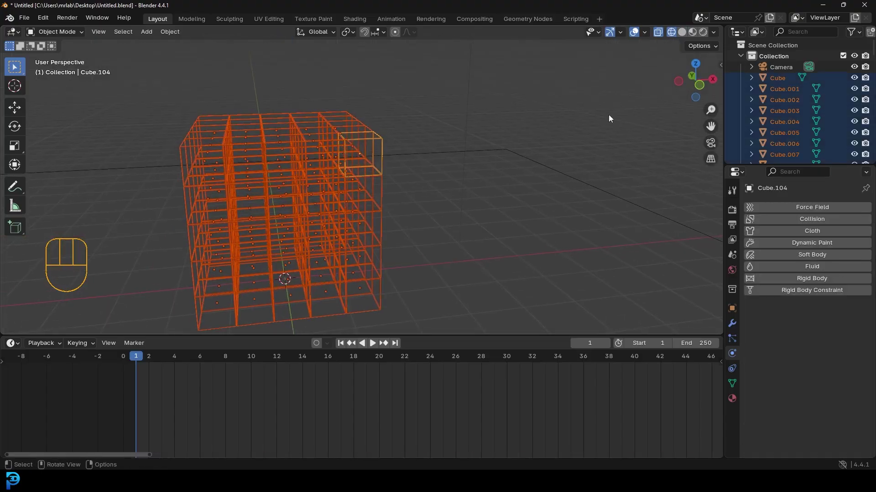
Add a rigid body to Cube.104 and set its collision shape to Box.
click(816, 277)
scroll(762, 320, down, 3)
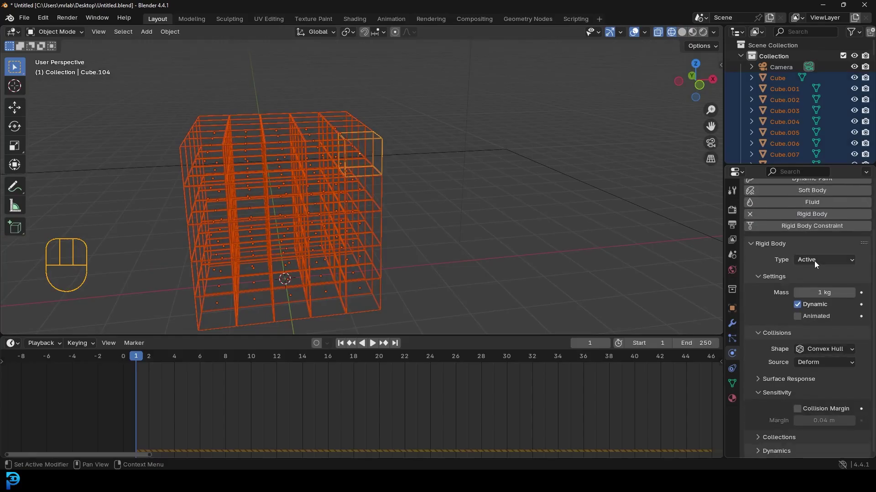
click(805, 350)
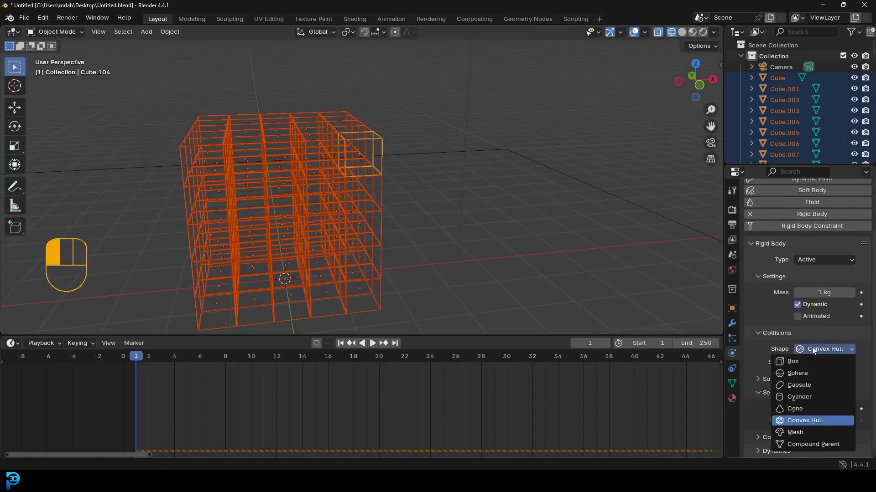
click(804, 360)
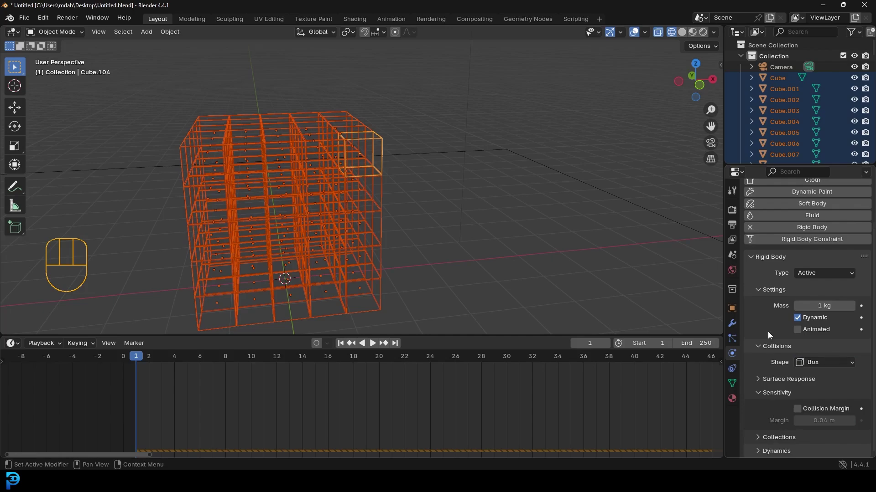
middle_drag(433, 133, 354, 129)
Run Copy from Active to give all selected cubes Cube.104's rigid body, then return to Solid shading.
text(copy fr)
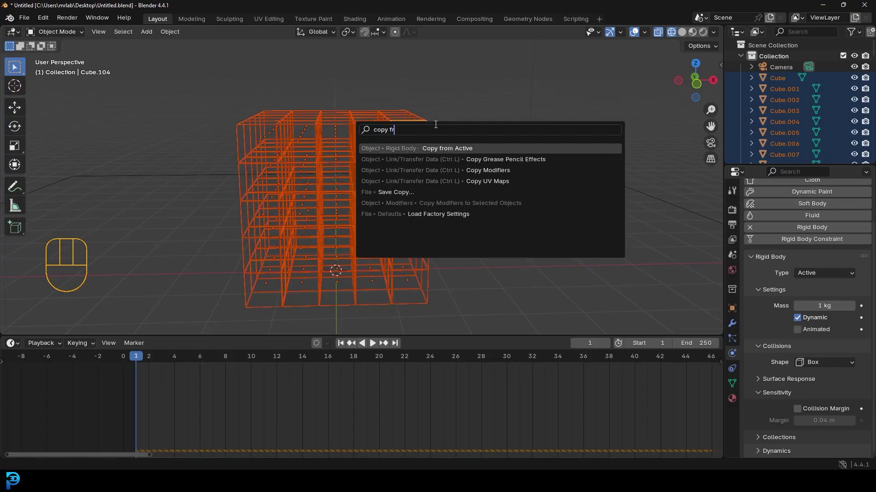
click(467, 149)
key(z)
click(573, 158)
scroll(361, 168, down, 6)
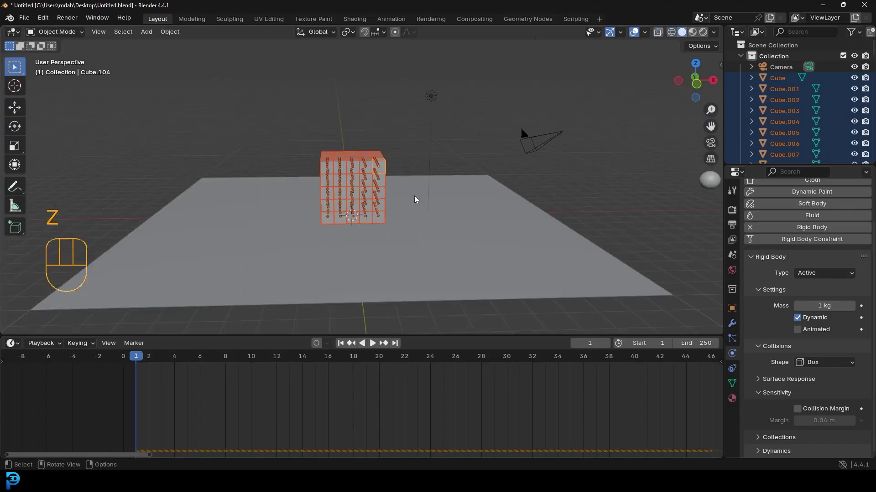
Play the simulation briefly, return to frame 1, and save the scene.
key(space)
click(139, 363)
scroll(437, 185, down, 3)
key(ctrl+s)
Deselect everything, replay the simulation to watch the cubes scatter, and rewind to frame 1.
key(alt+a)
middle_drag(435, 193, 446, 193)
scroll(445, 194, up, 3)
key(space)
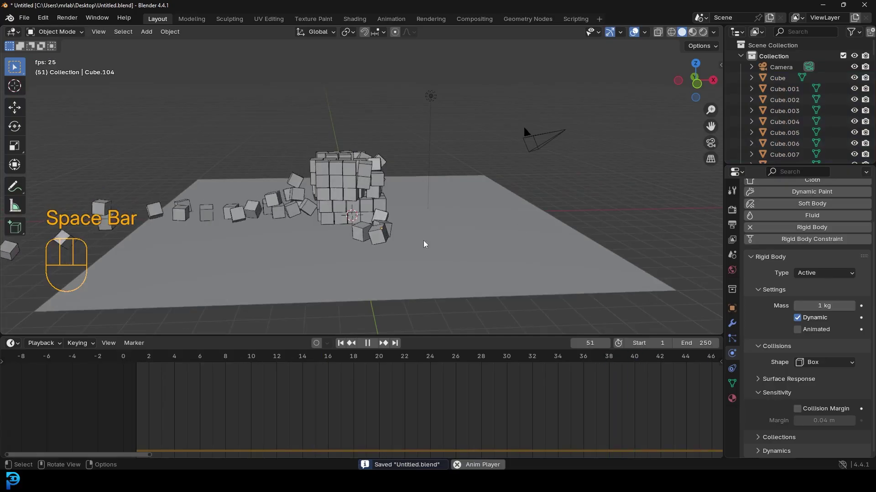
middle_drag(426, 244, 496, 239)
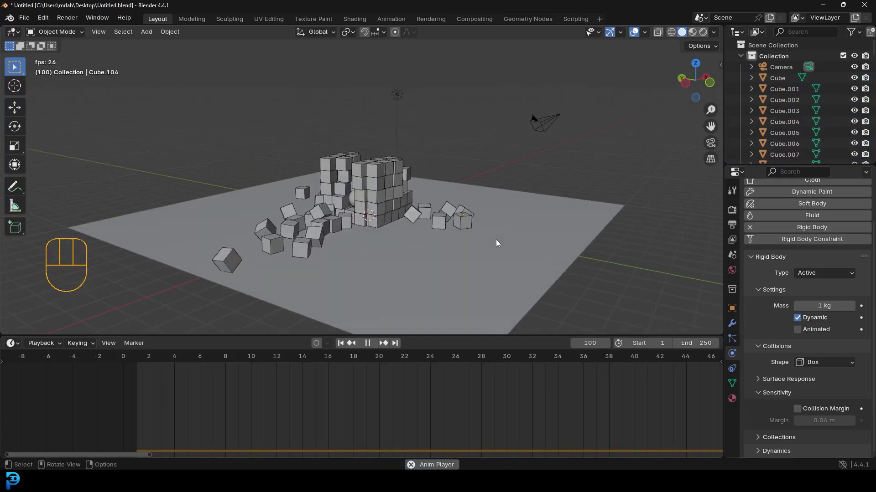
key(space)
key(shift+Left)
middle_drag(608, 240, 531, 182)
Select the sphere and scale up its mesh in Edit Mode.
click(535, 182)
scroll(524, 191, down, 2)
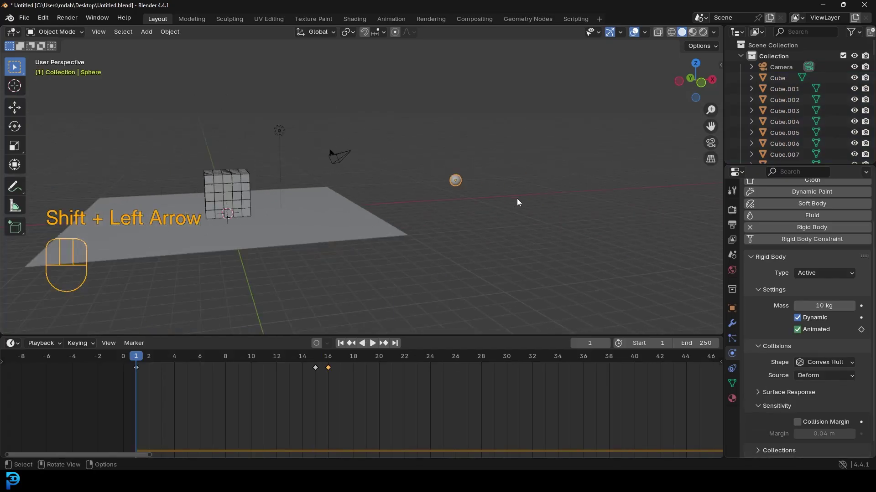
key(Tab)
scroll(452, 188, up, 3)
shift+middle_drag(452, 188, 398, 169)
scroll(398, 169, up, 5)
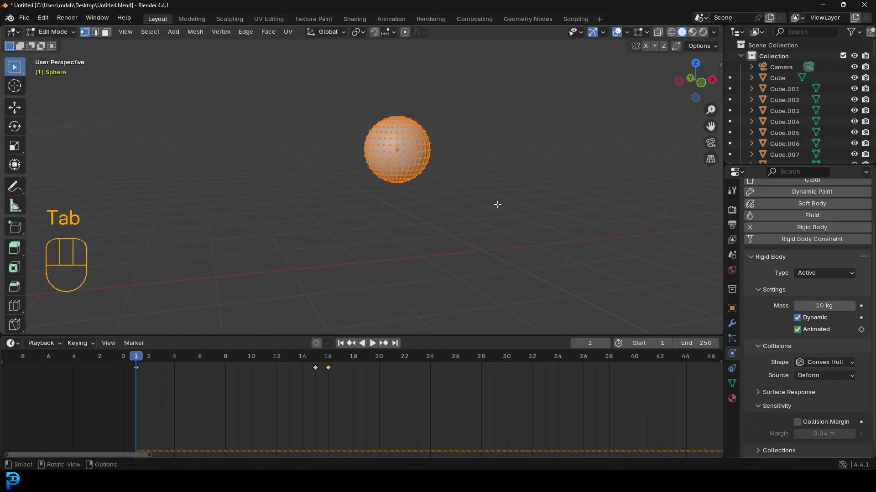
key(s)
click(480, 215)
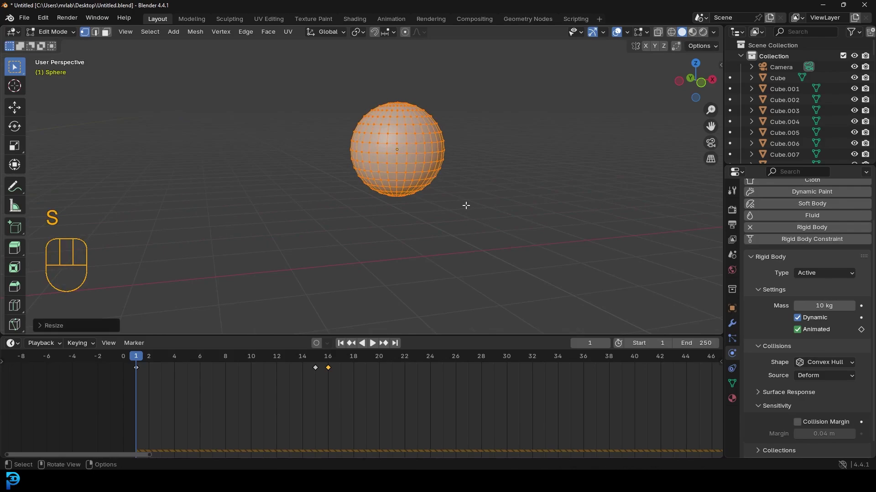
key(Tab)
Set the sphere's rigid body mass to 20 kg.
scroll(425, 203, down, 2)
scroll(423, 201, down, 3)
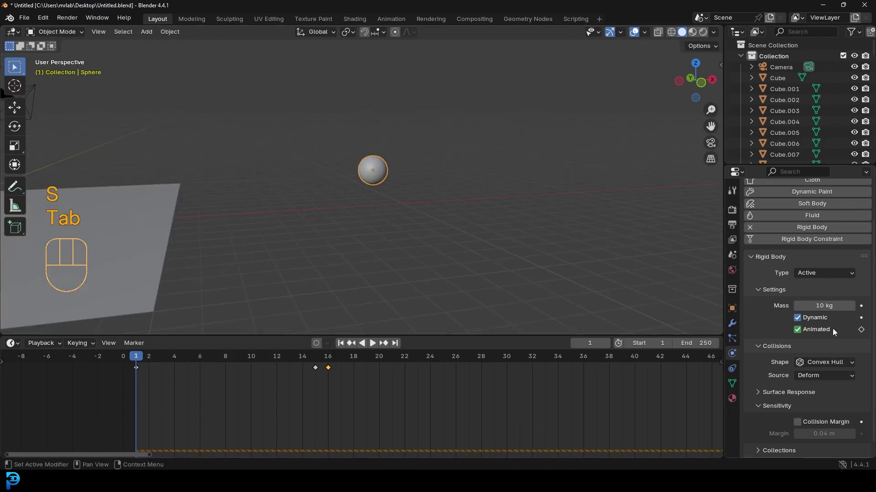
click(812, 306)
text(20)
key(Return)
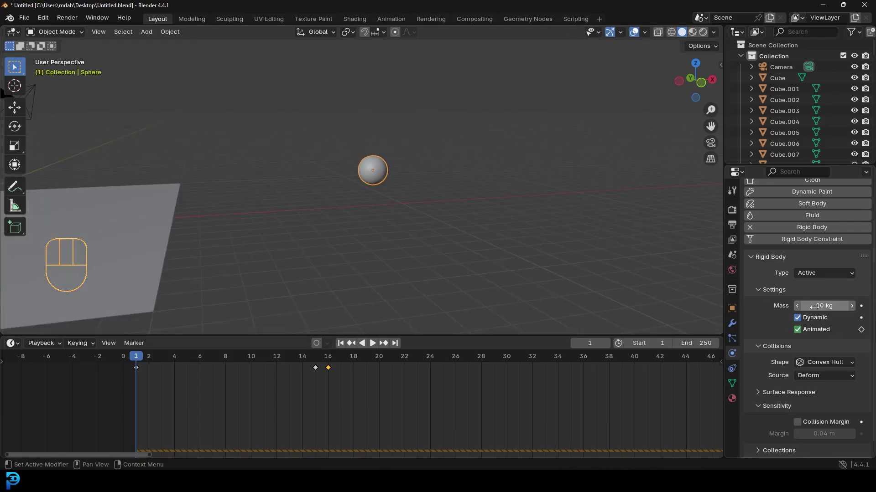
Save the file, then replay the simulation from frame 1 as the cubes scatter.
scroll(322, 179, down, 2)
shift+middle_drag(322, 179, 528, 185)
scroll(543, 188, up, 2)
key(ctrl+s)
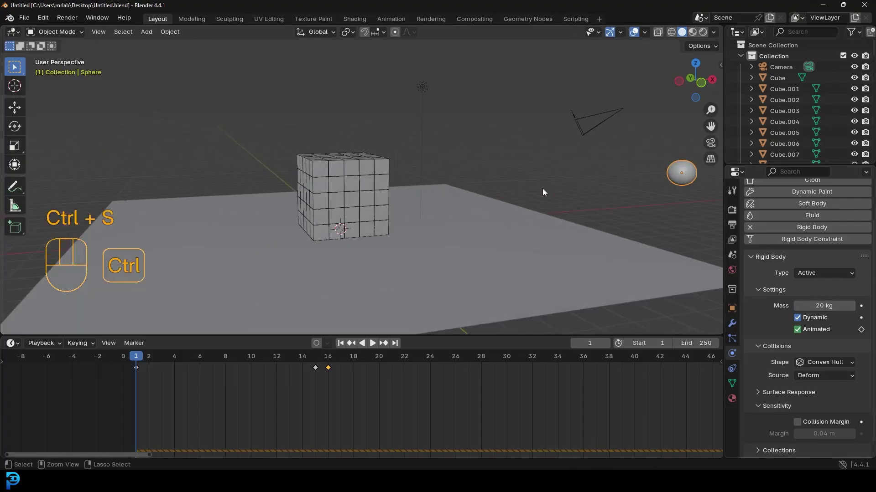
key(shift+Left)
key(space)
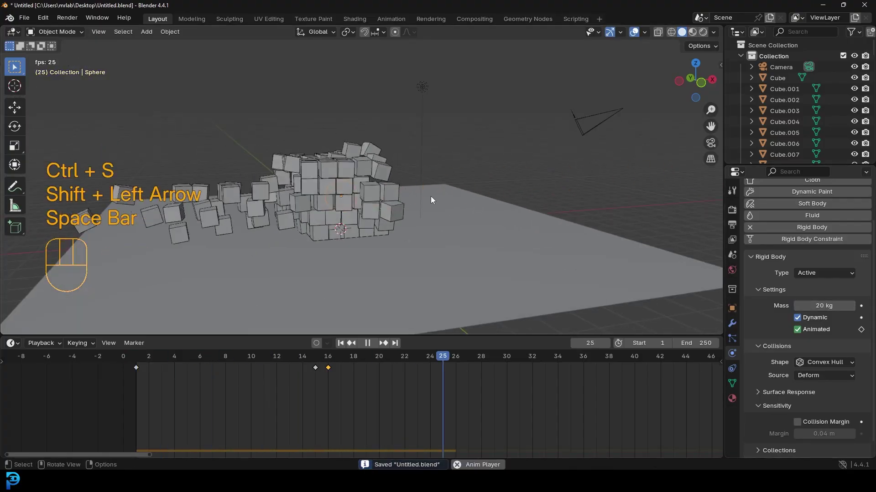
middle_drag(431, 196, 343, 189)
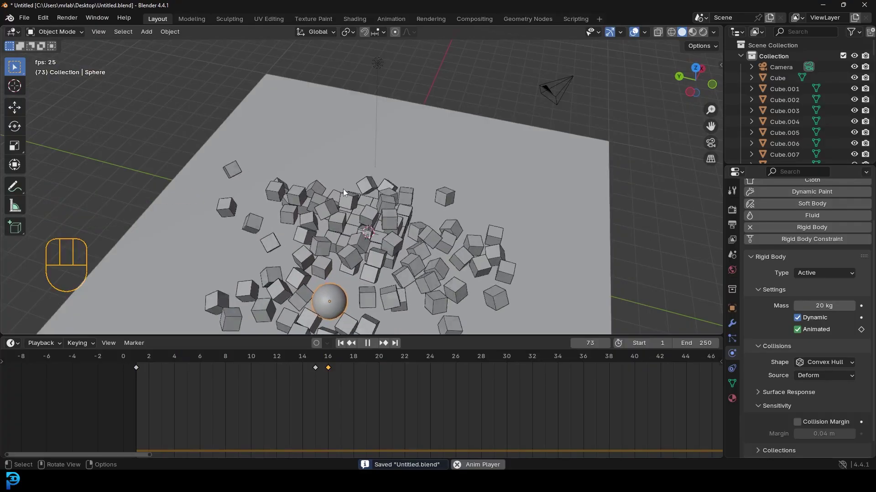
key(space)
At frame 1 in top view, auto-key the sphere at a spot farther from the cubes.
key(shift+Left)
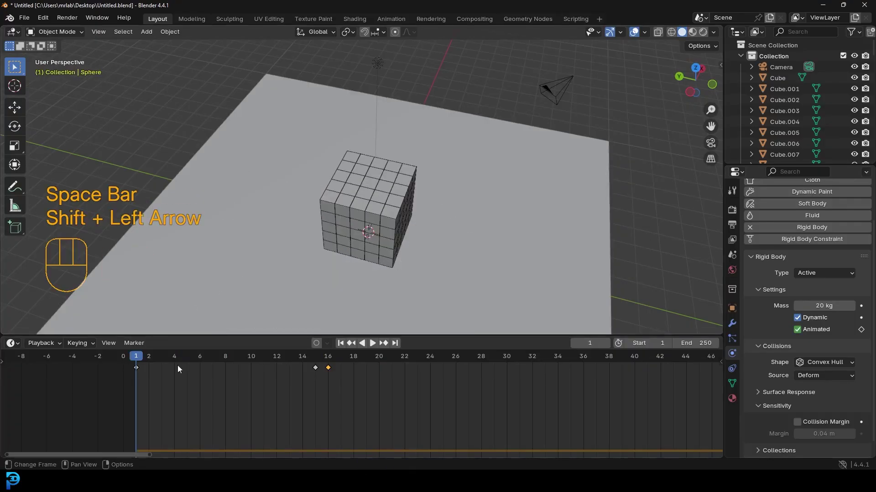
scroll(489, 177, down, 5)
key(KP_7)
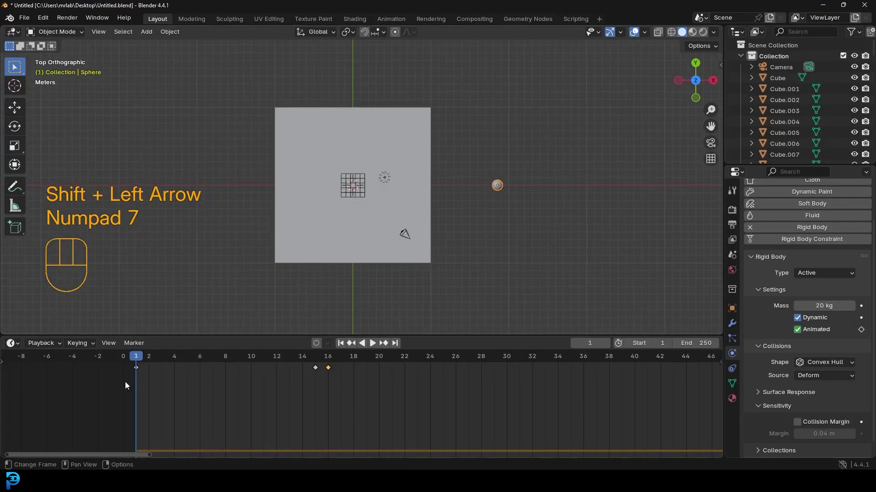
scroll(568, 200, up, 4)
shift+middle_drag(568, 200, 450, 205)
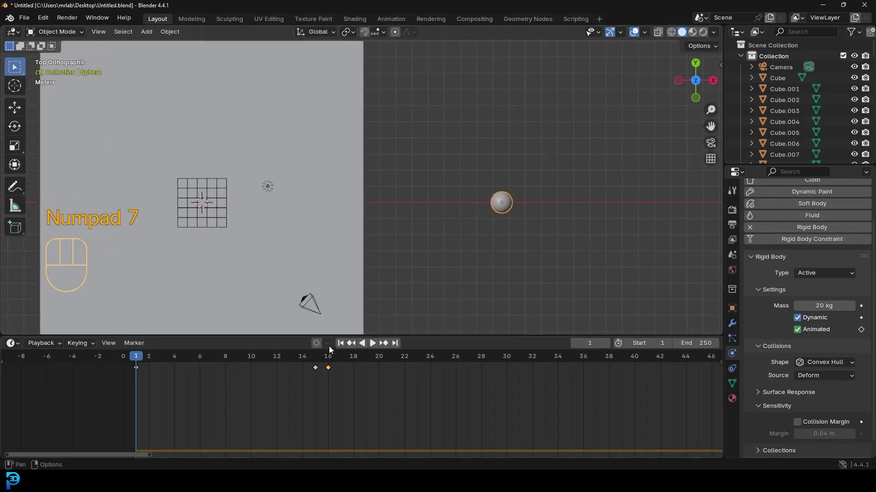
click(316, 343)
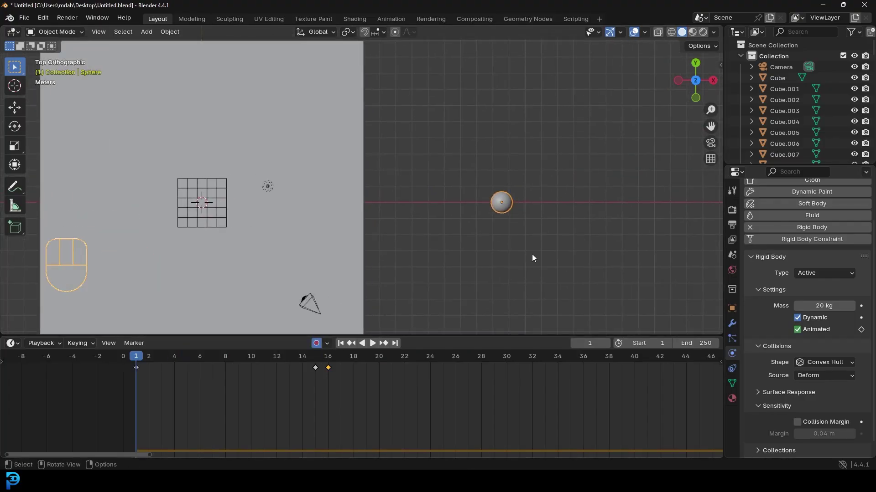
key(g)
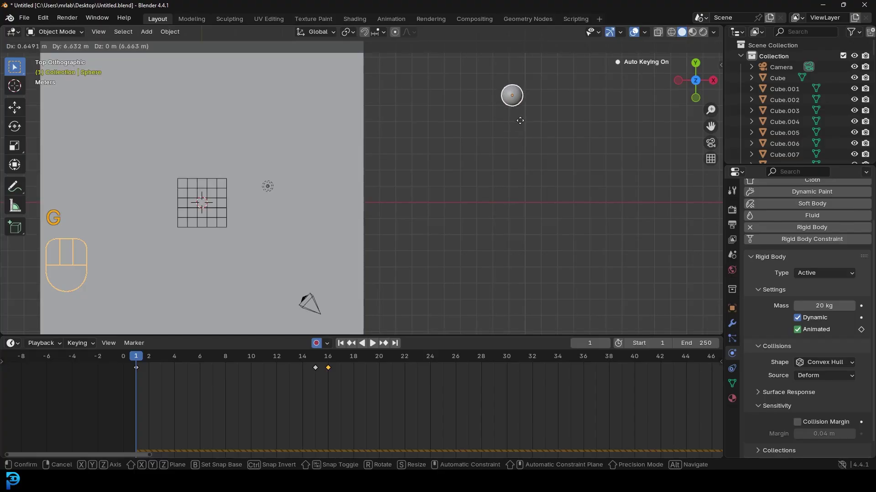
click(520, 114)
click(316, 342)
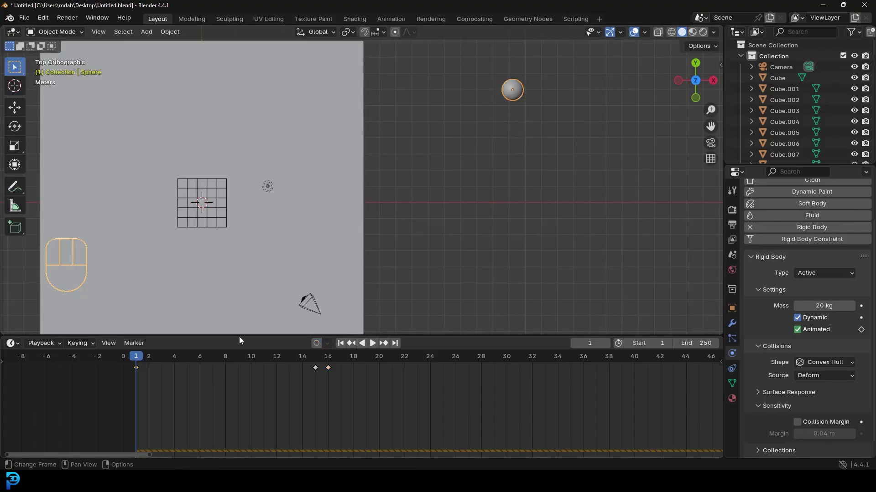
Replay the simulation up to frame 36, save the file, and rewind to frame 1.
scroll(446, 237, down, 4)
key(space)
middle_drag(430, 253, 397, 195)
key(space)
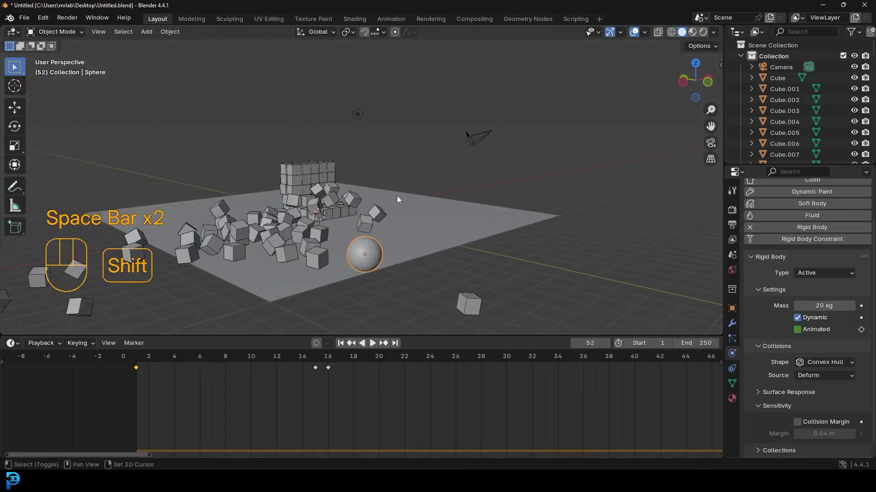
key(shift+Left)
key(space)
scroll(410, 199, up, 4)
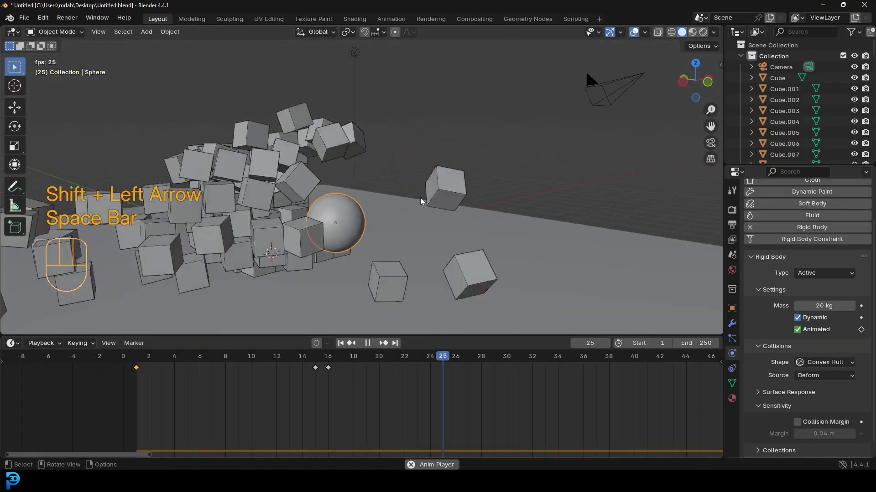
key(space)
middle_drag(420, 198, 374, 218)
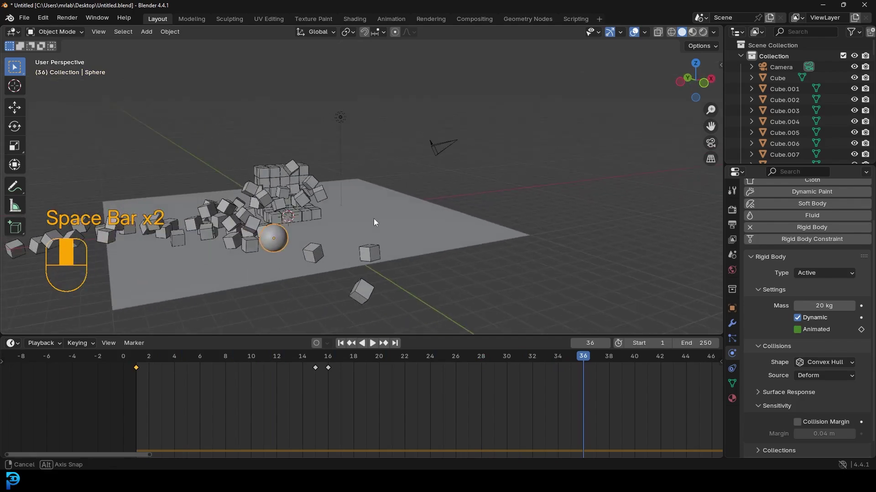
key(ctrl+s)
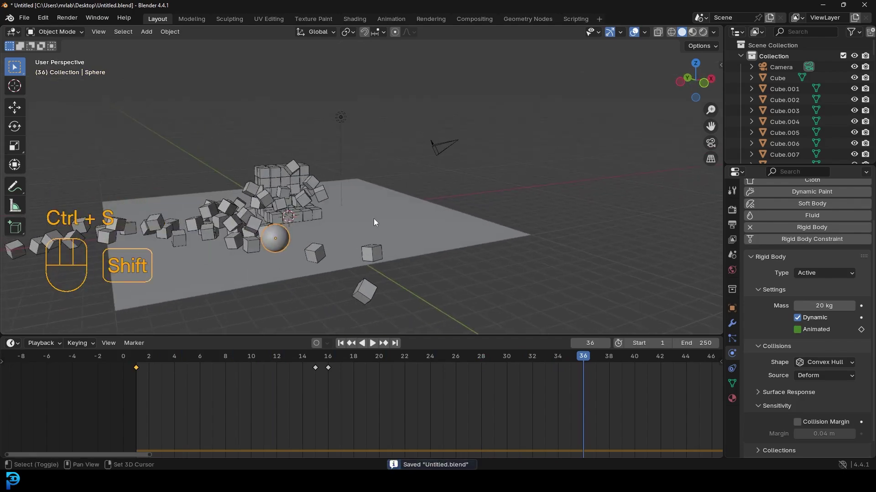
key(shift+Left)
At frame 15 in top view, auto-key the sphere right beside the cube stack.
key(KP_7)
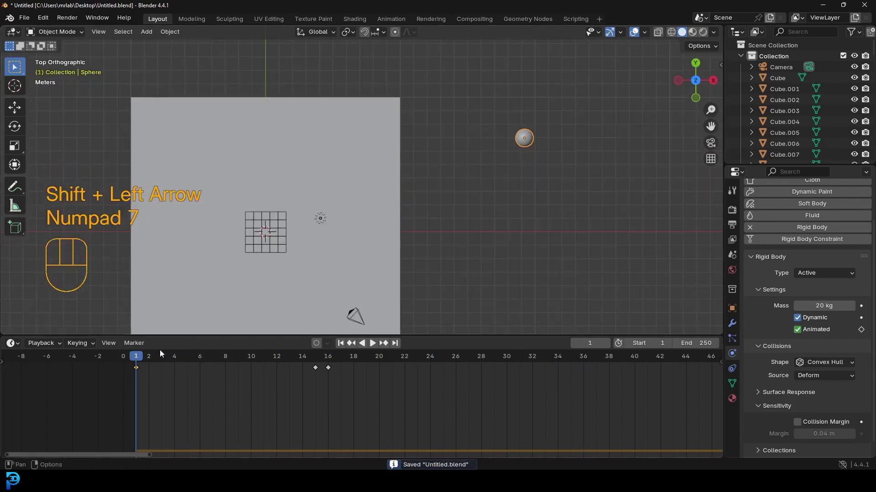
drag(162, 352, 315, 382)
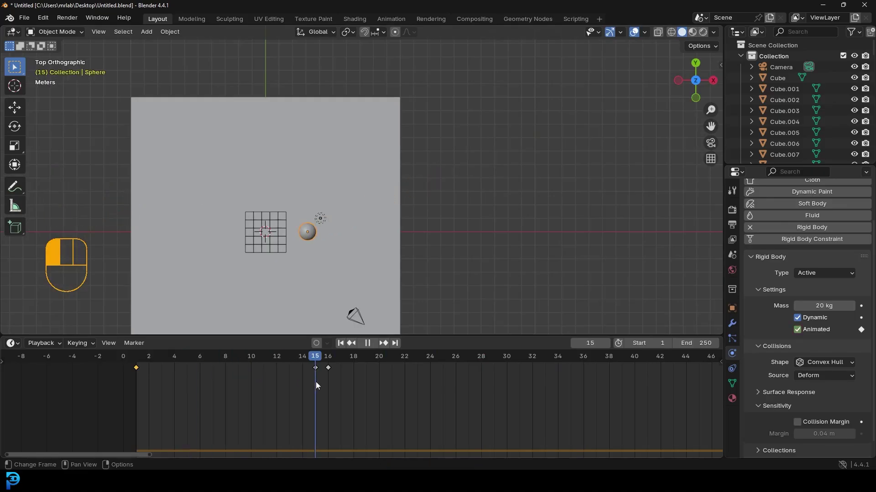
click(316, 343)
key(g)
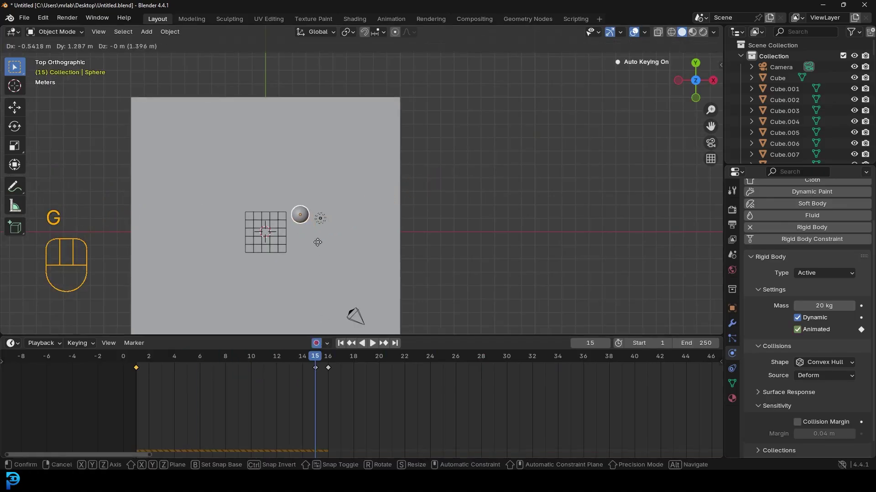
click(315, 246)
click(317, 344)
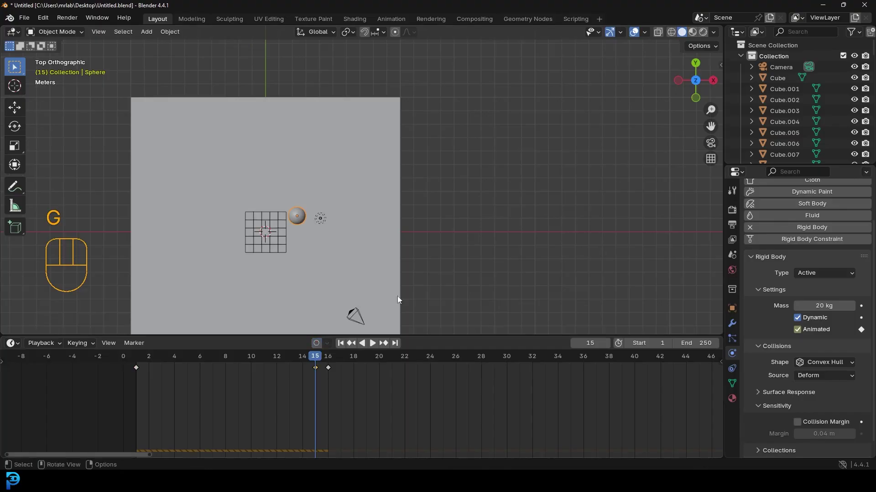
Save, replay the simulation from frame 1 as the cubes scatter, and save again.
key(ctrl+s)
key(shift+Left)
key(space)
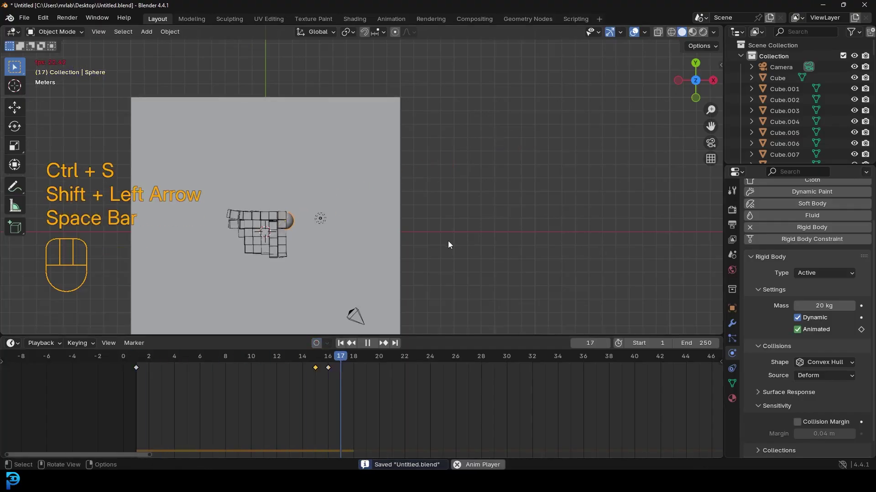
middle_drag(448, 241, 411, 160)
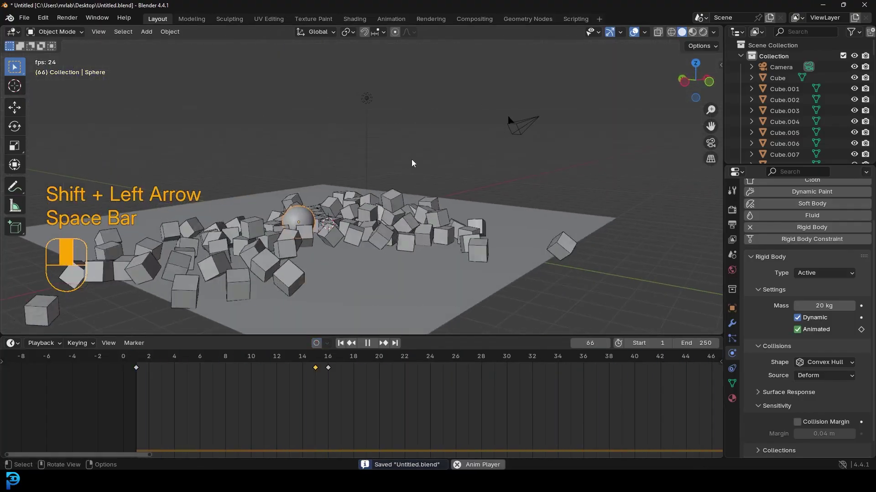
scroll(402, 171, up, 2)
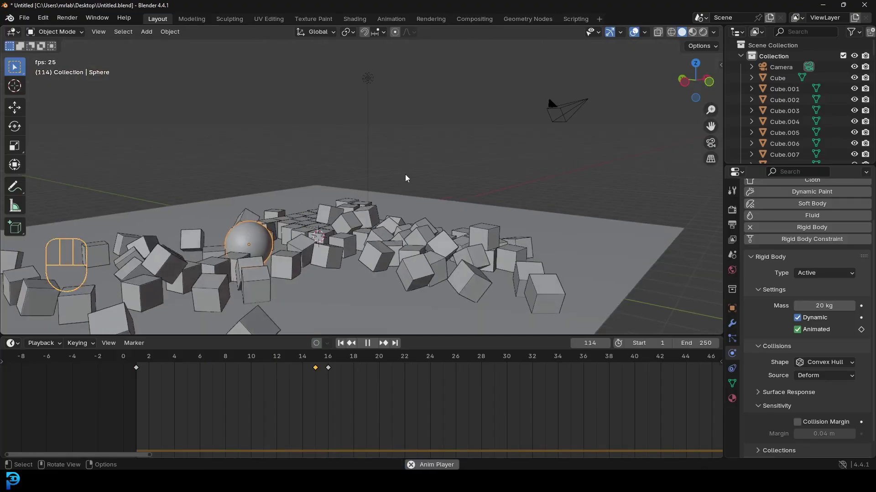
shift+middle_drag(405, 178, 376, 181)
key(ctrl+s)
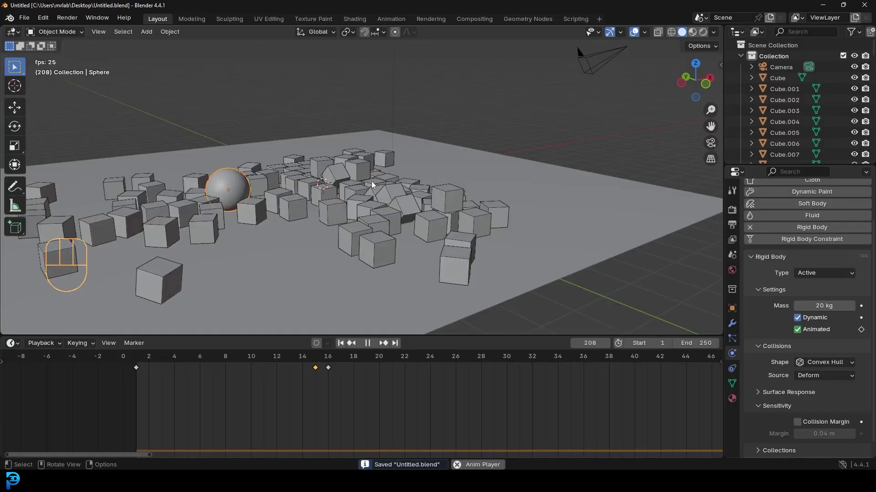